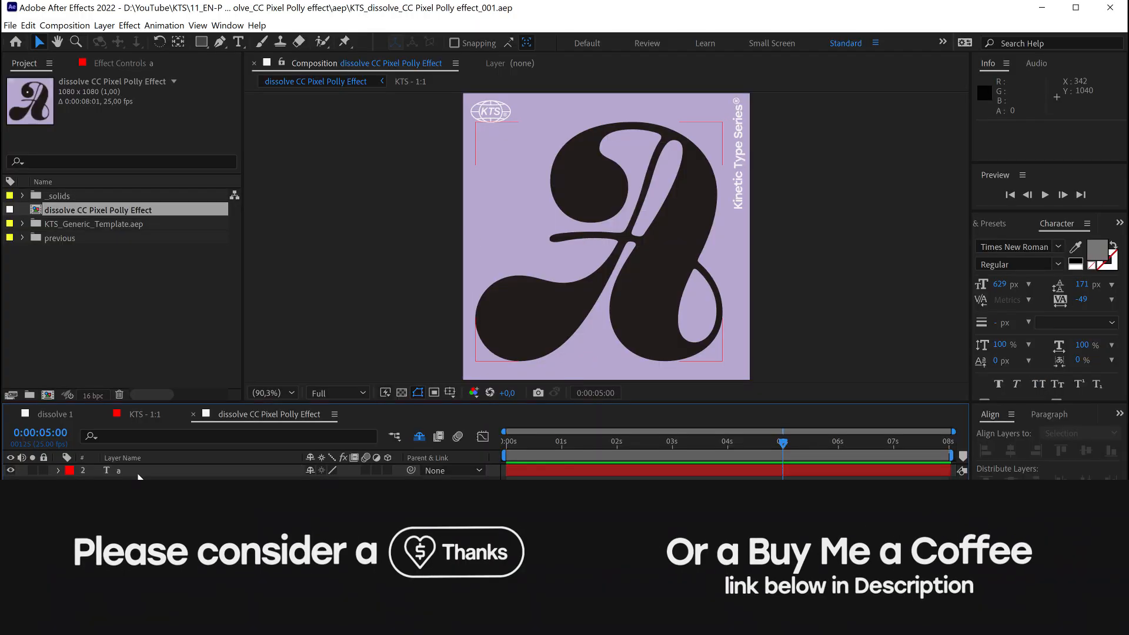
Step: Find the CC Pixel Polly effect by searching for "cc pixel" and apply it to the text layer "a"
click(139, 474)
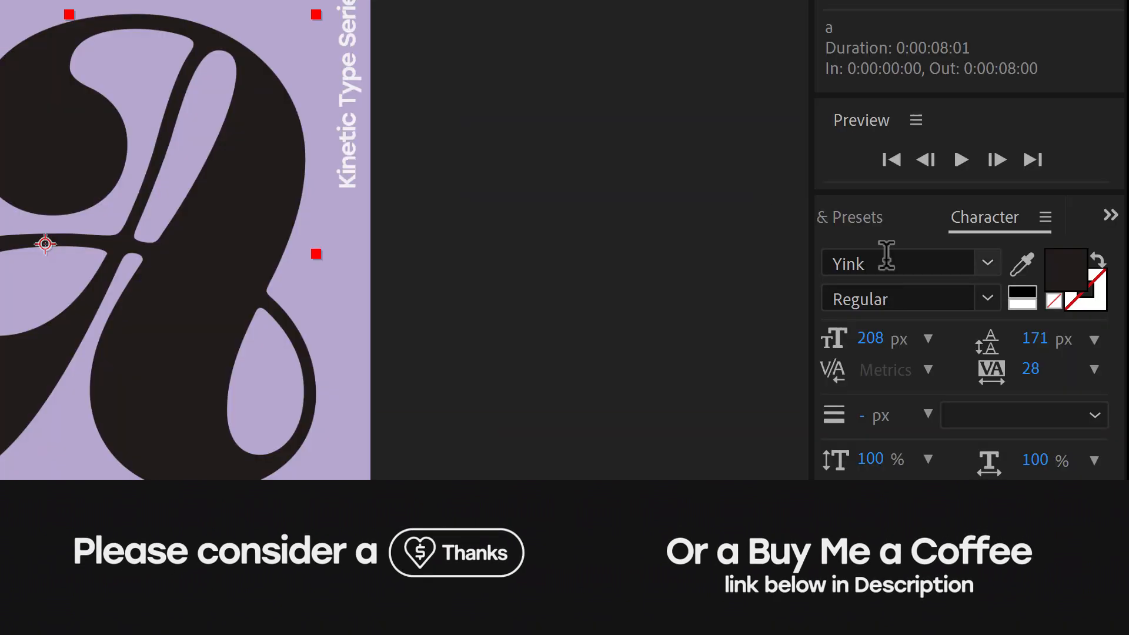
click(1008, 245)
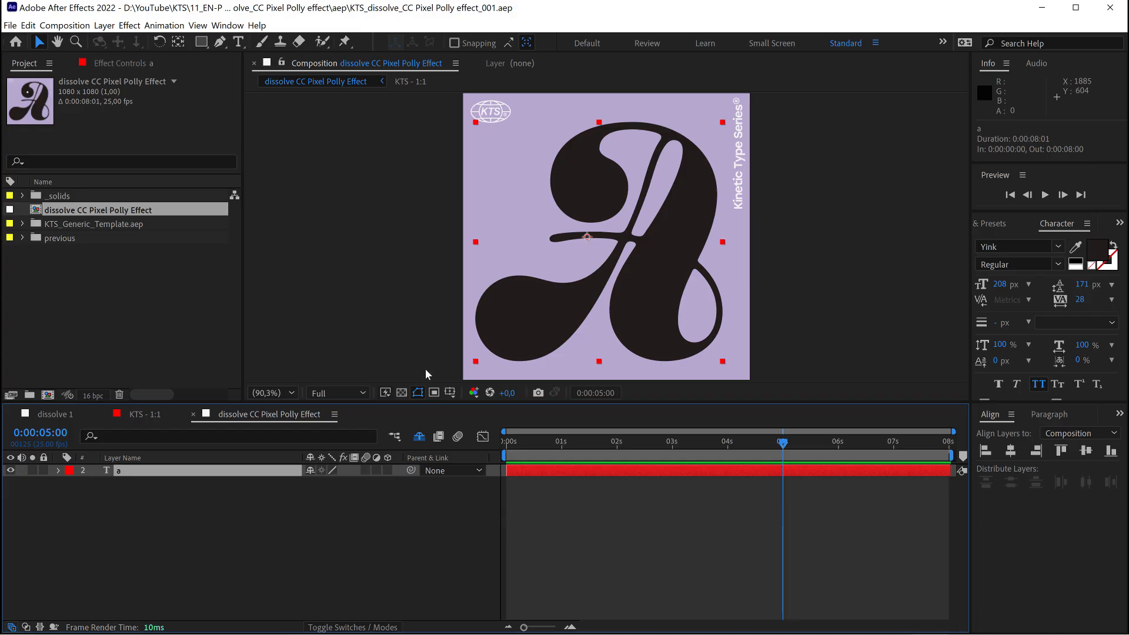
click(227, 26)
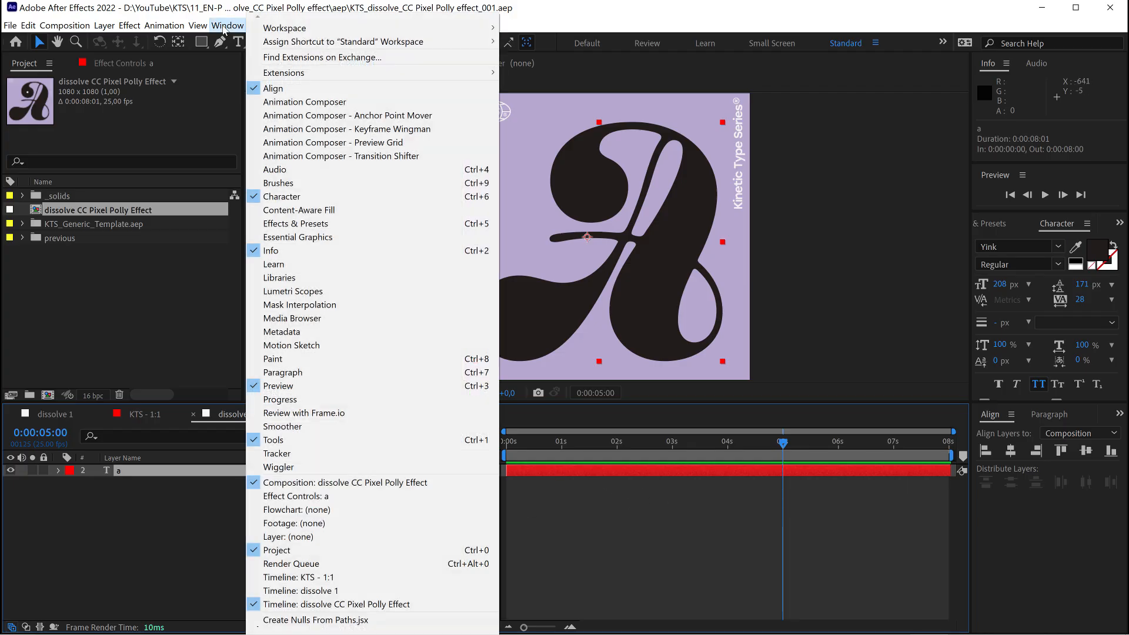
click(317, 224)
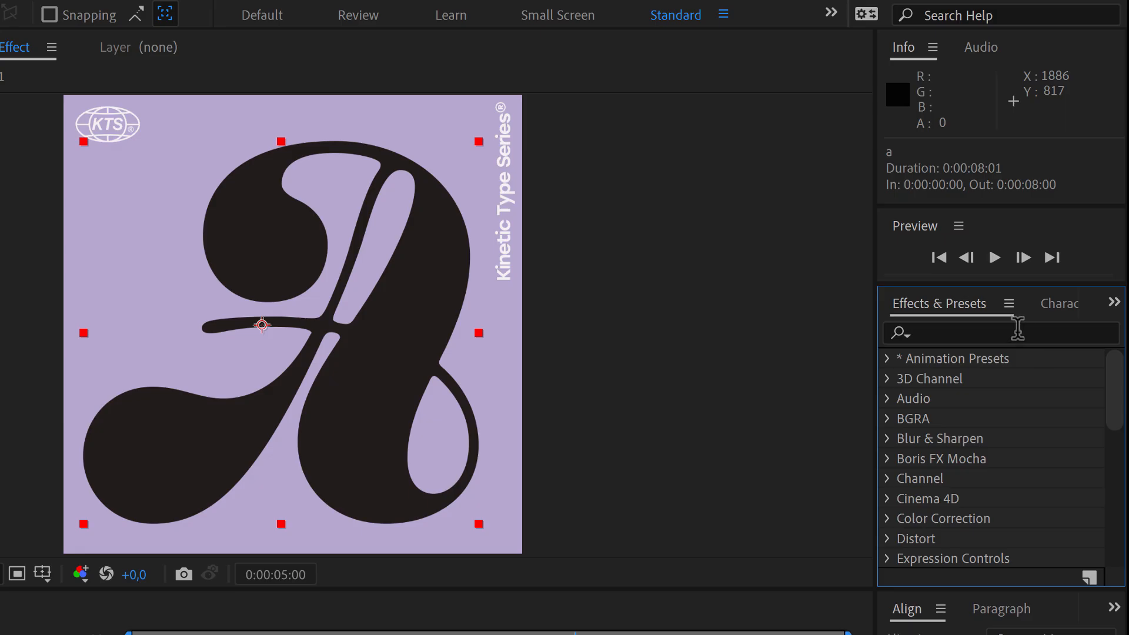
click(1008, 333)
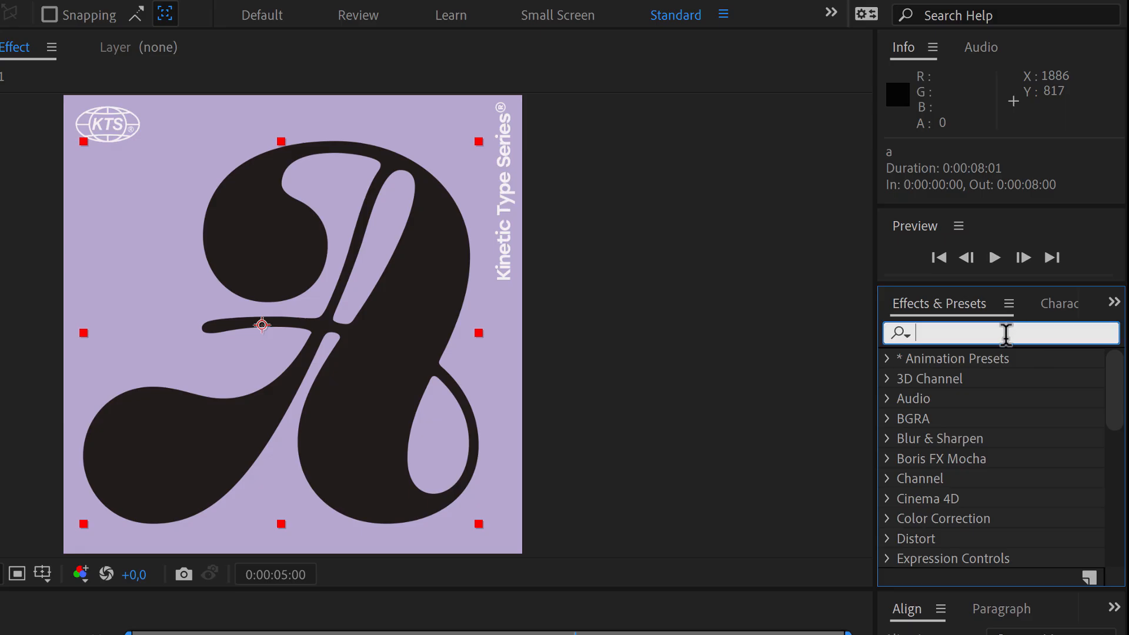
text(cc pixel)
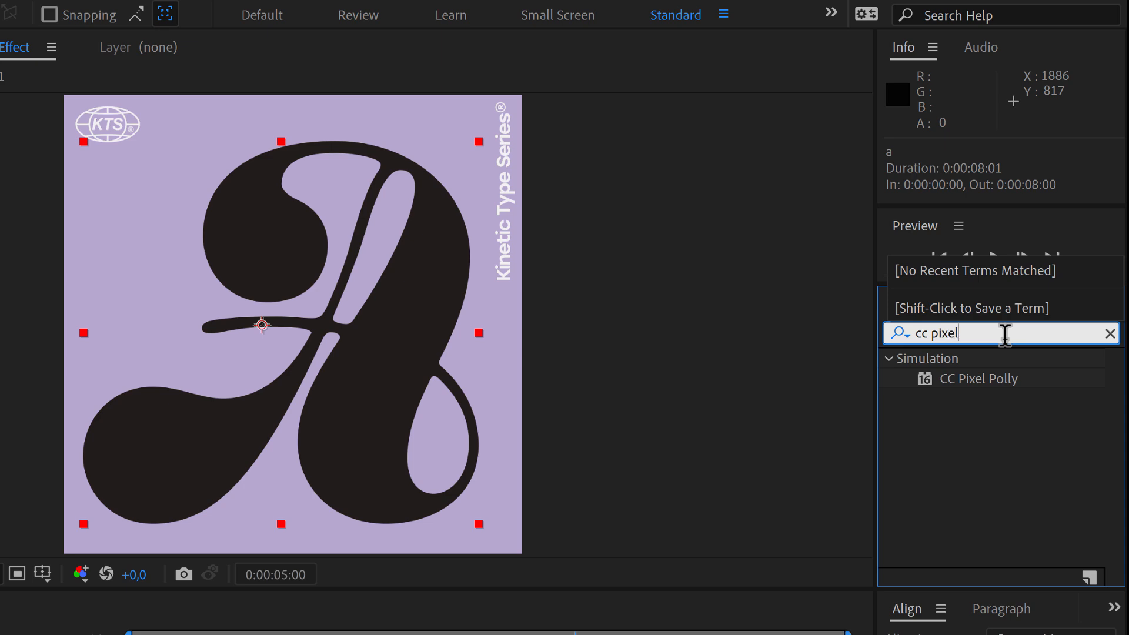
click(998, 386)
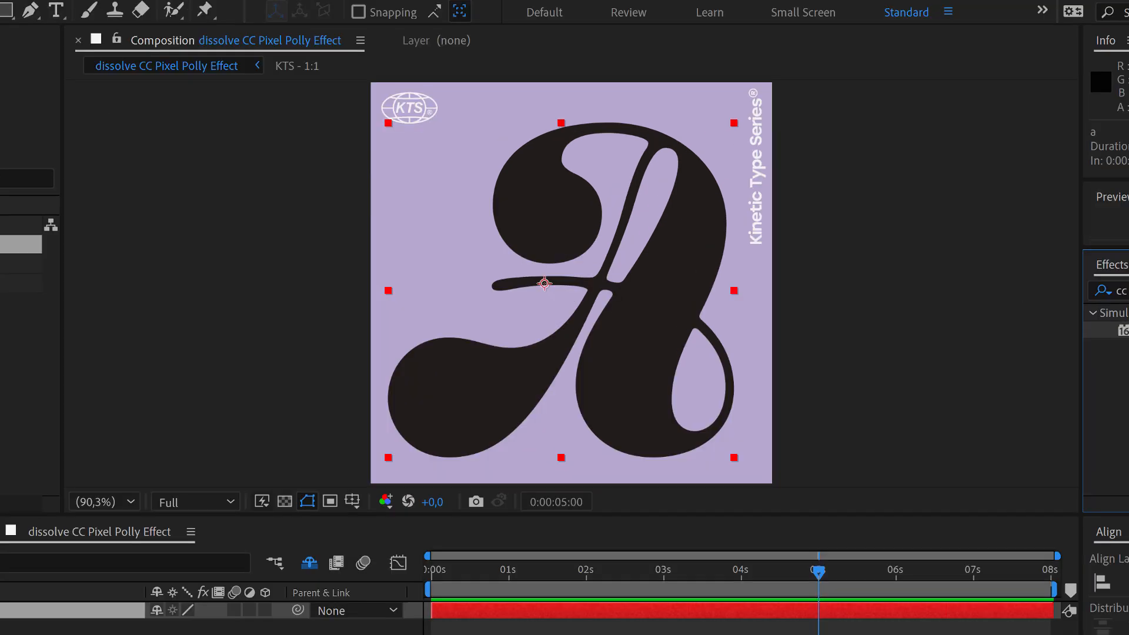
drag(1120, 330, 740, 616)
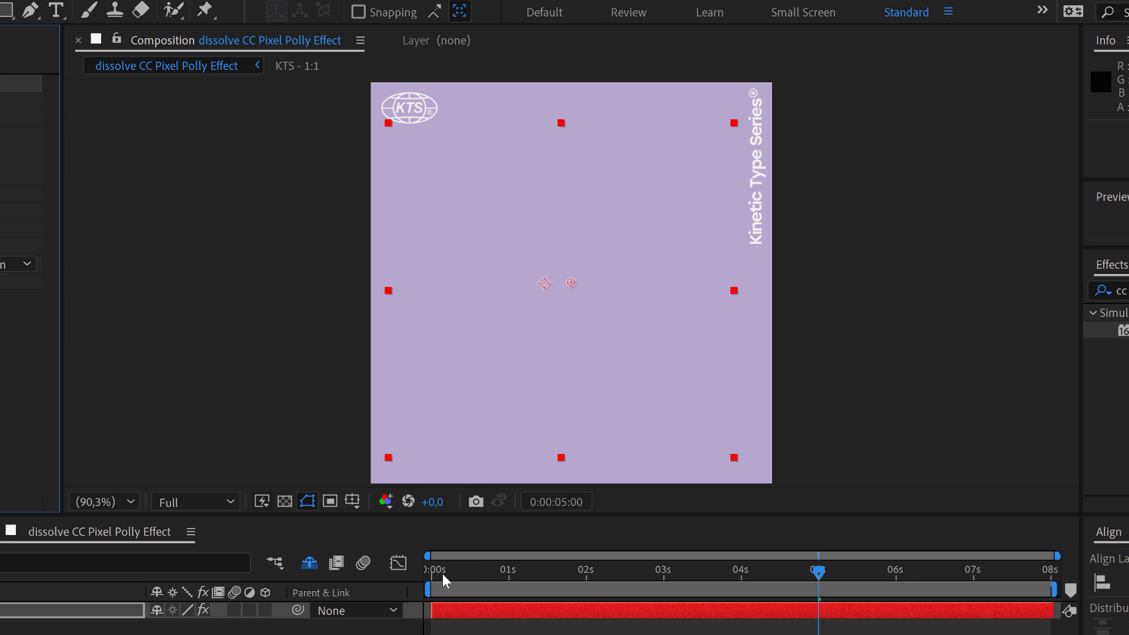
Step: Preview the default CC Pixel Polly shatter of the letter repeatedly from 0:00:00:00, returning to the first frame
drag(443, 573, 414, 574)
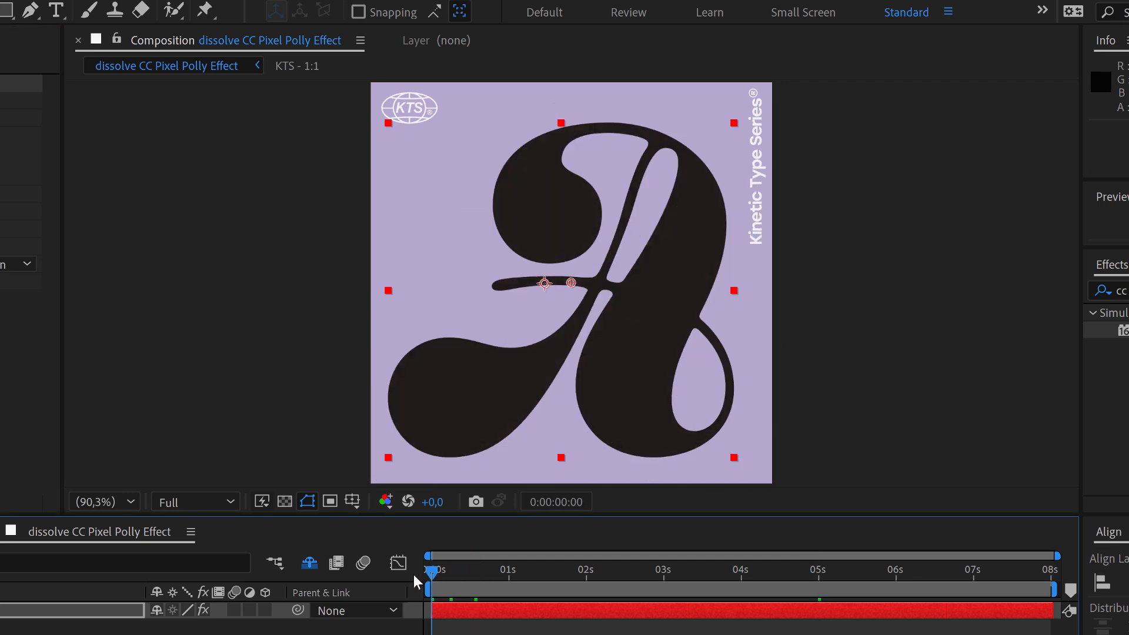
key(space)
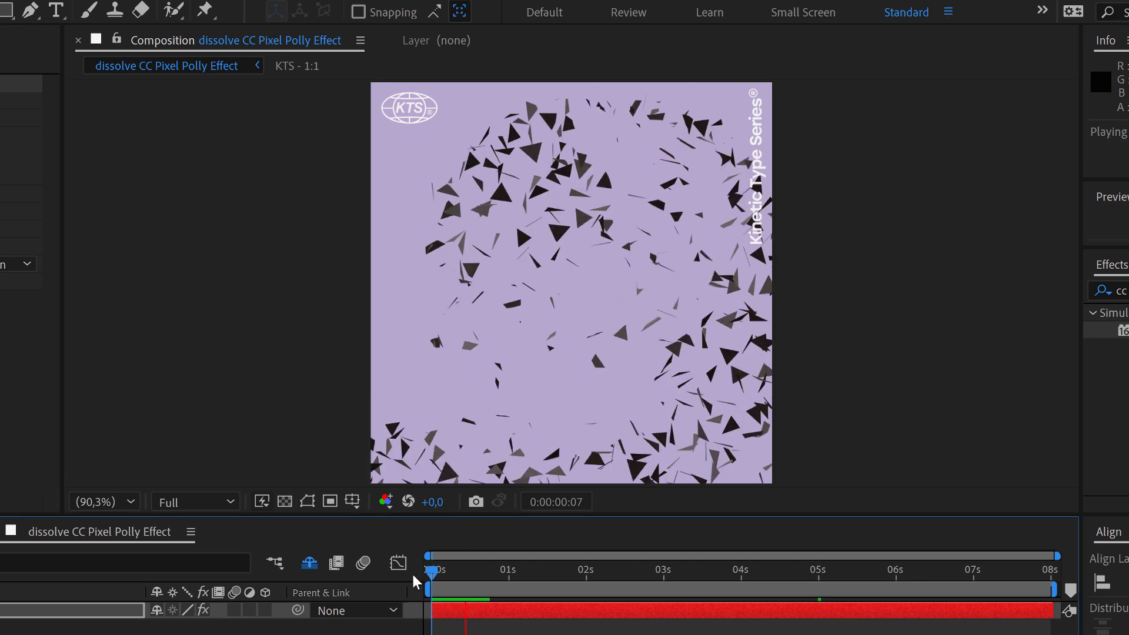
drag(467, 575, 431, 580)
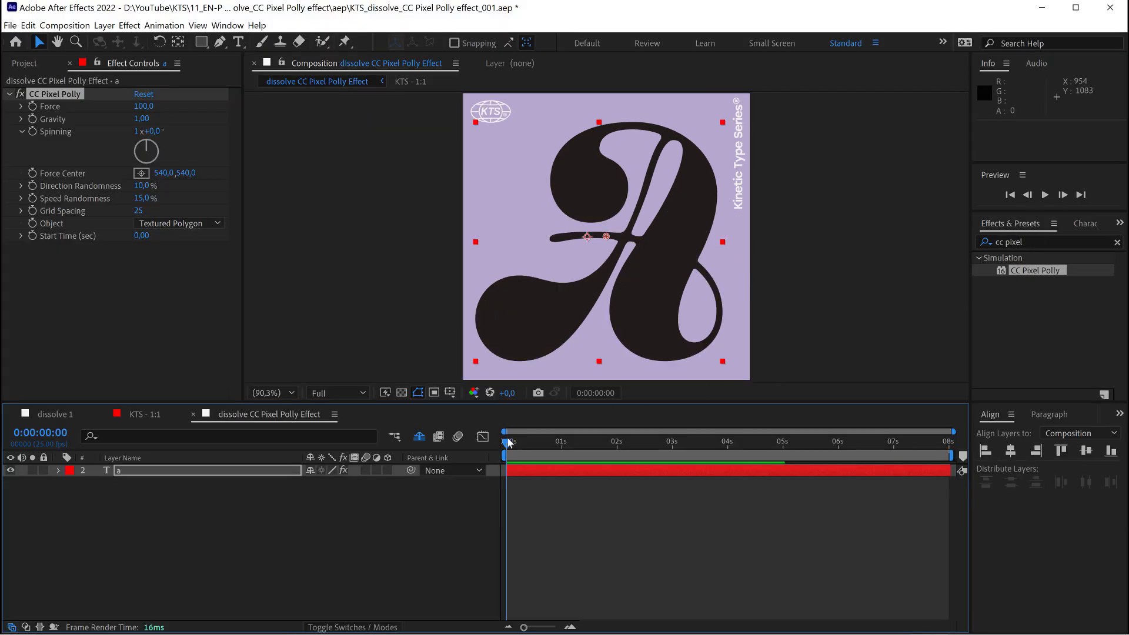
key(space)
key(space)
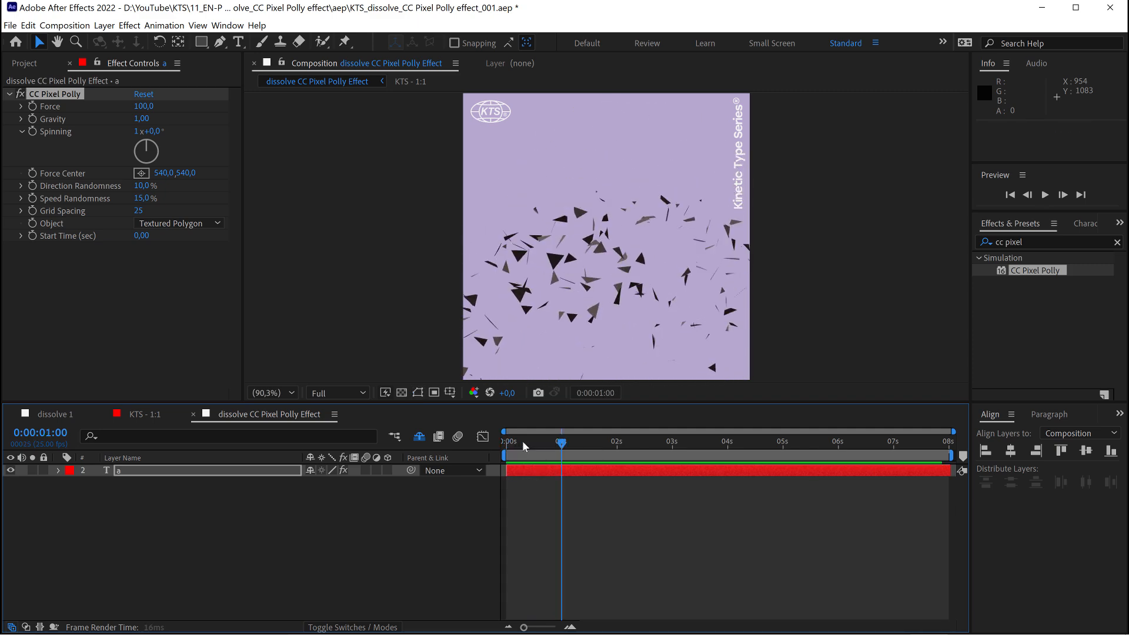
drag(520, 443, 508, 443)
key(Home)
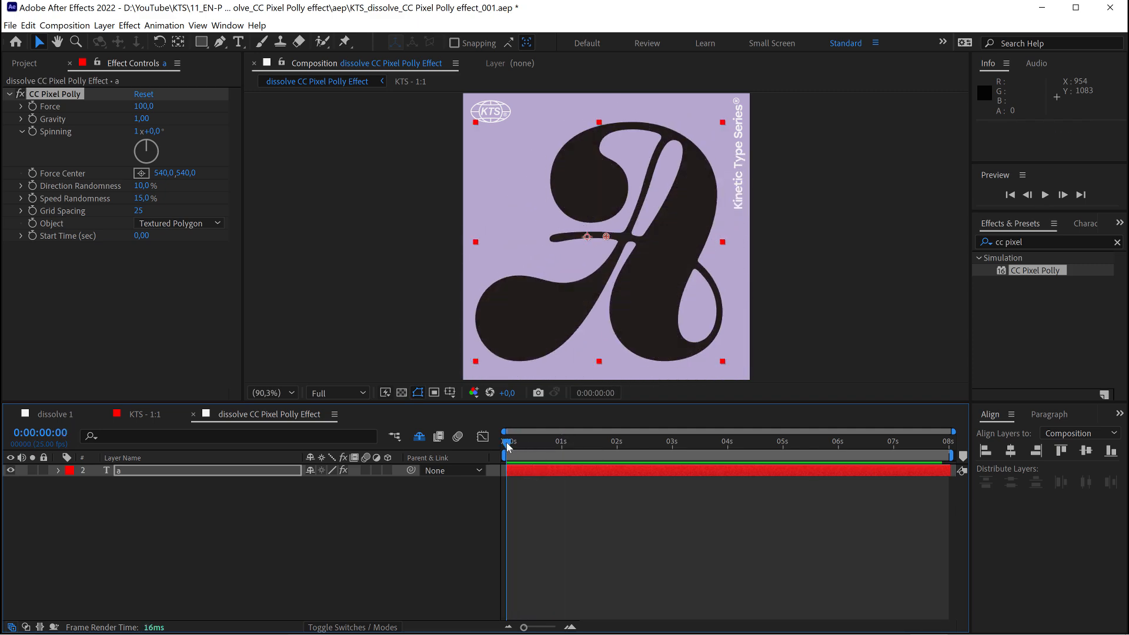
key(space)
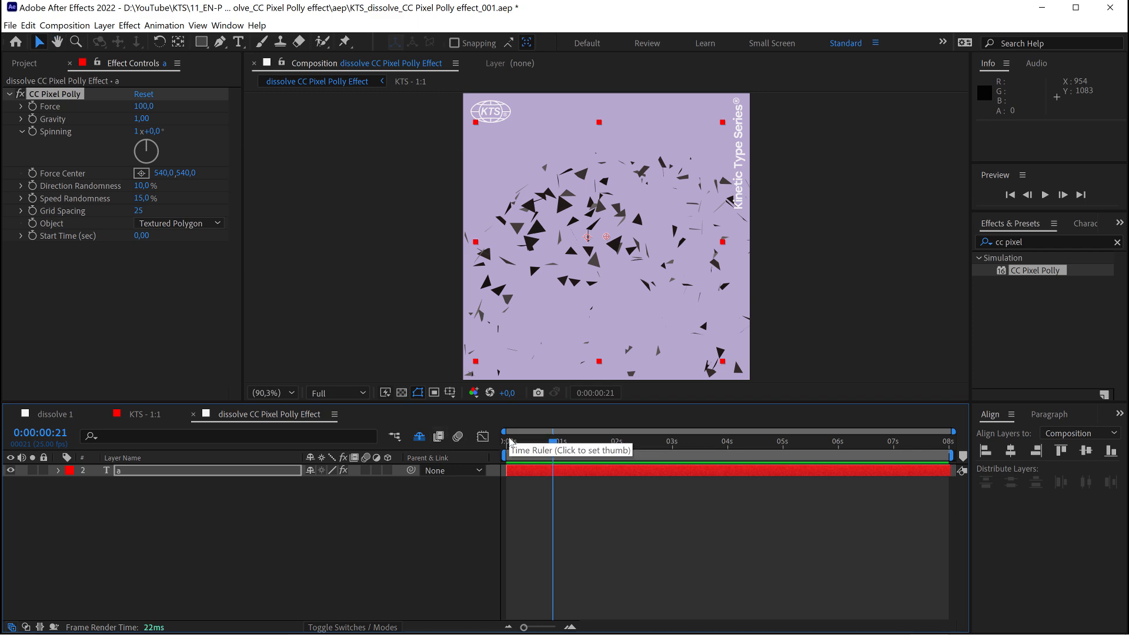
mouse_move(509, 442)
mouse_down()
mouse_move(535, 442)
mouse_move(507, 442)
mouse_up()
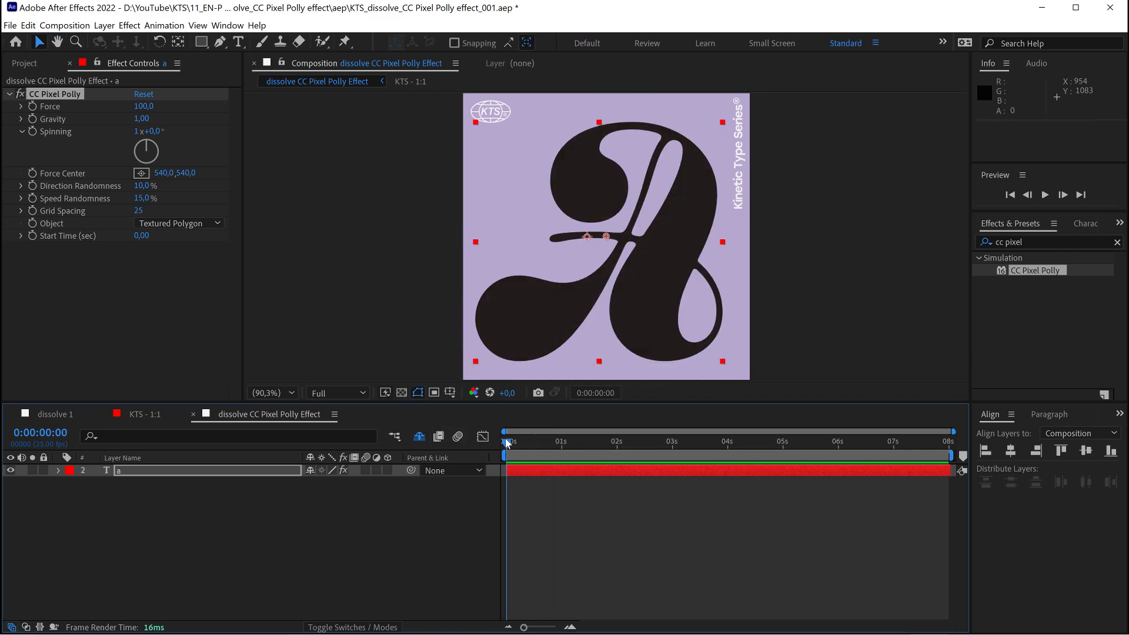
Step: Open the "dissolve 1" composition and play its finished dissolve animation from the first frame
click(57, 414)
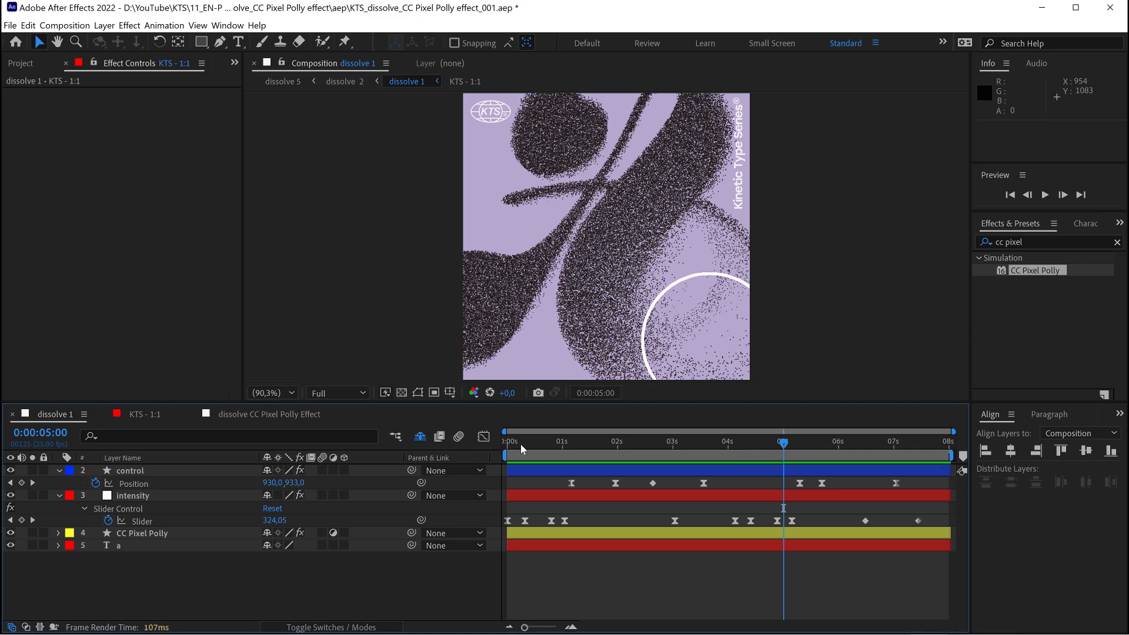
drag(520, 443, 499, 446)
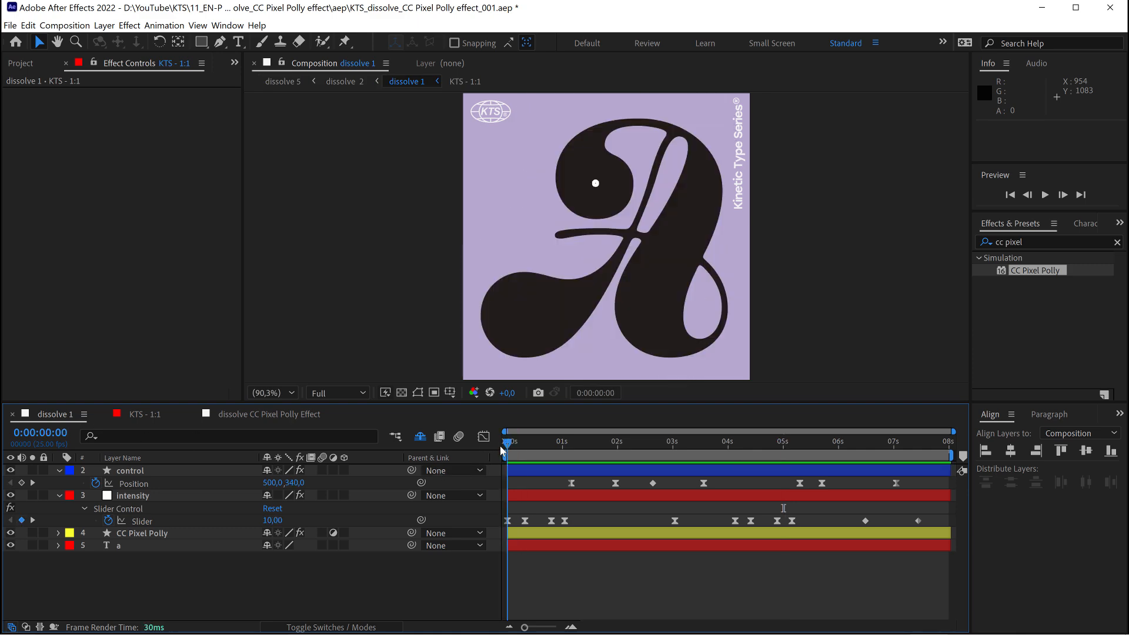
key(space)
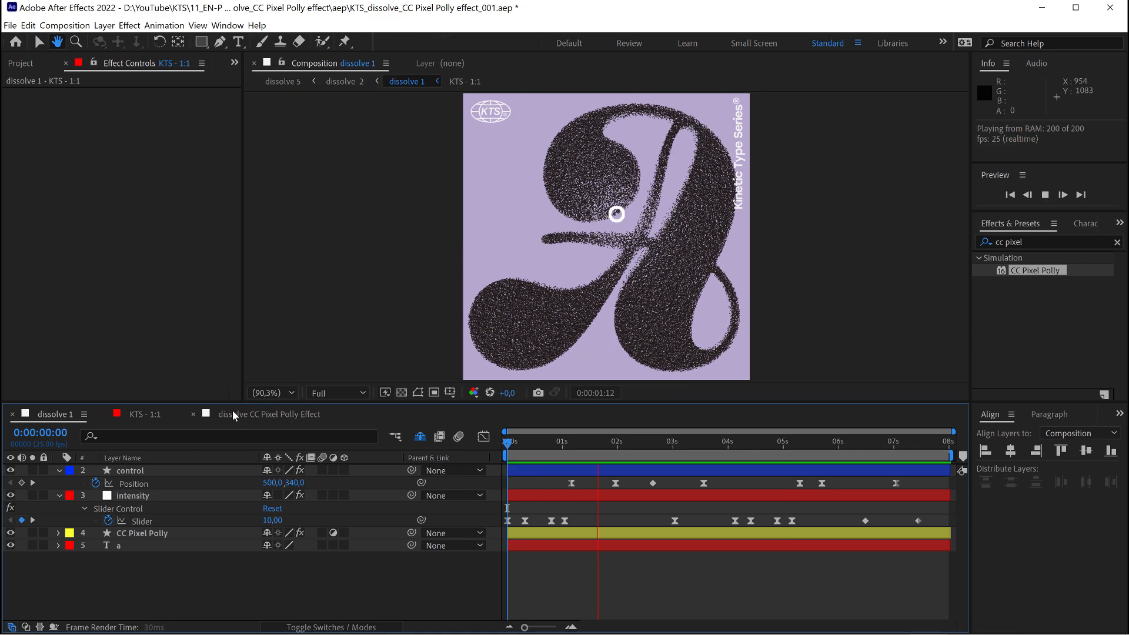
Step: Return to the "dissolve CC Pixel Polly Effect" composition and replay its shatter animation from the start for comparison
click(235, 415)
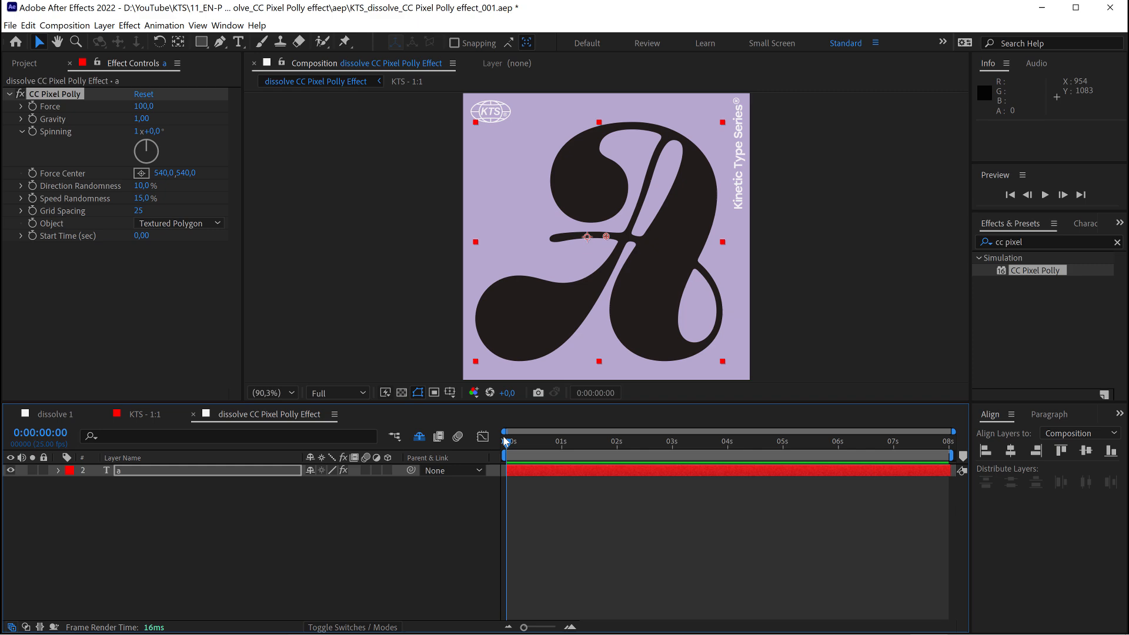
key(space)
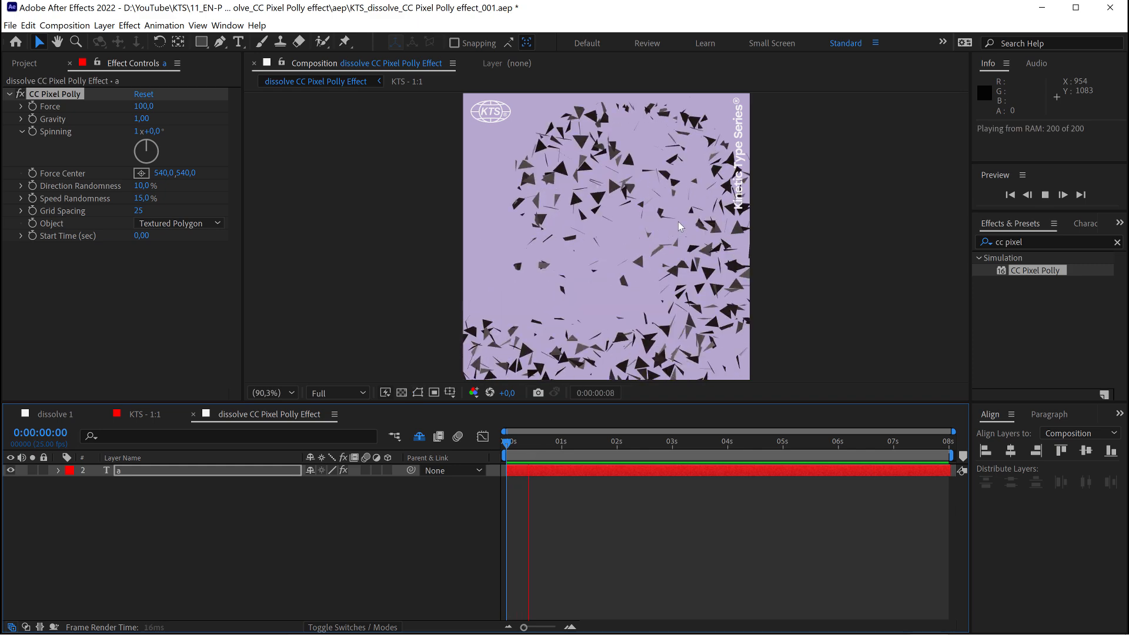
mouse_move(513, 450)
mouse_down()
mouse_move(498, 450)
mouse_move(521, 451)
mouse_up()
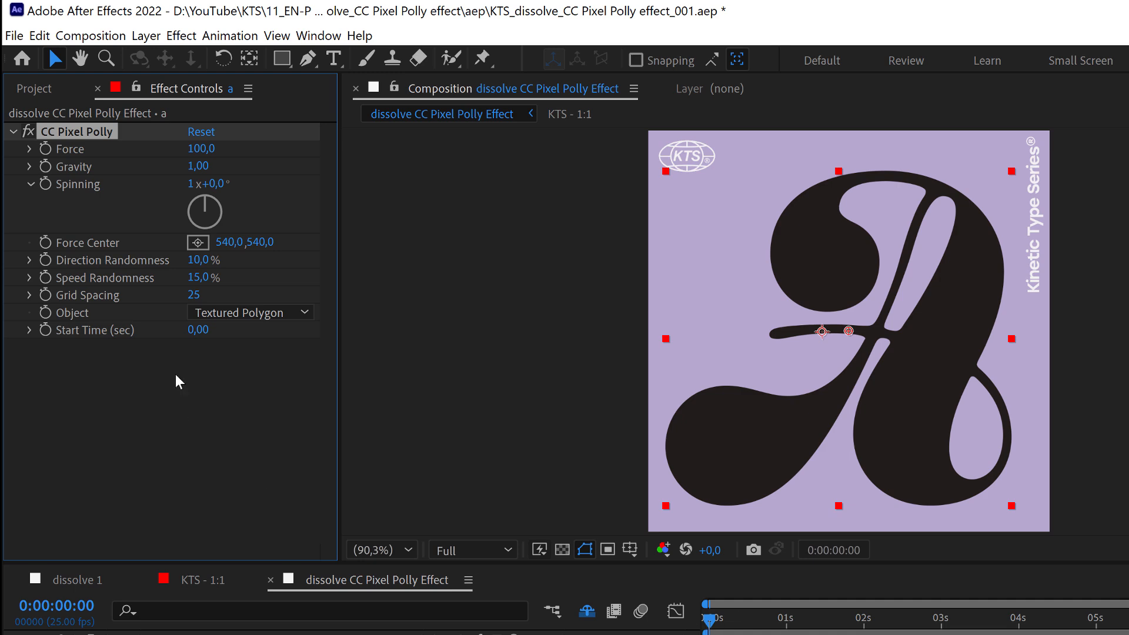
key(space)
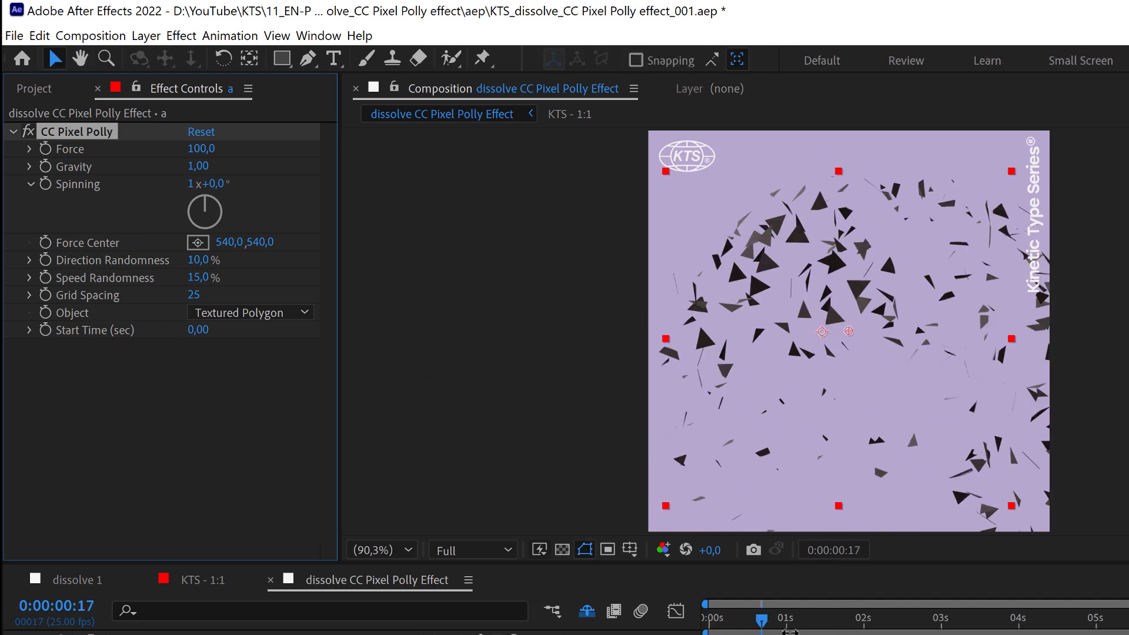
key(space)
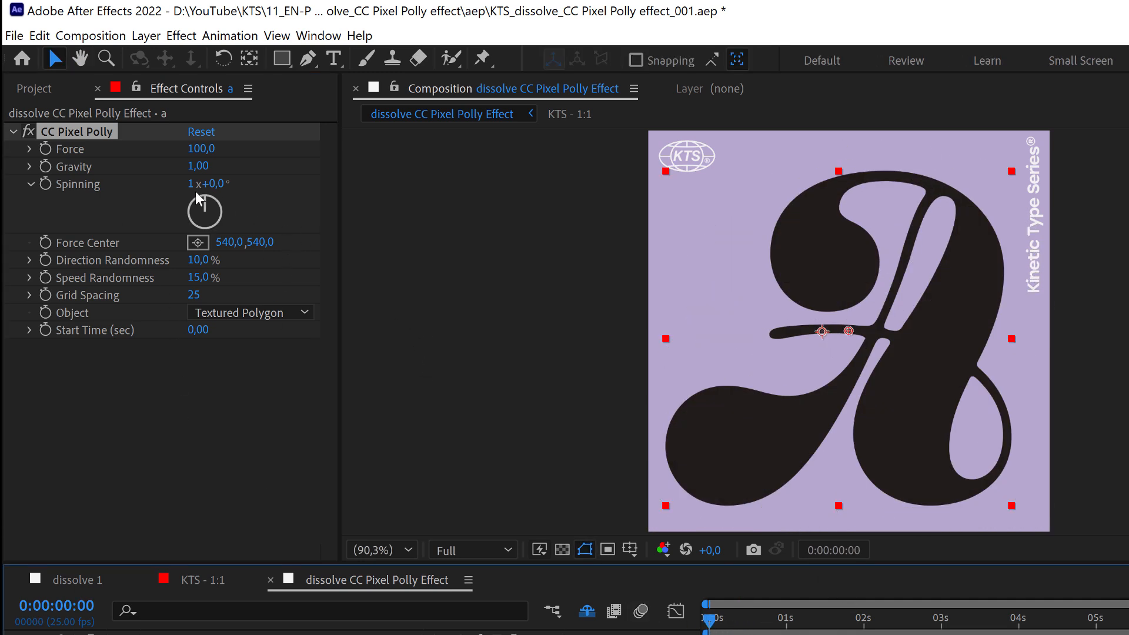
Step: Set the CC Pixel Polly Gravity to 0 and preview the animation from the first frame
click(200, 167)
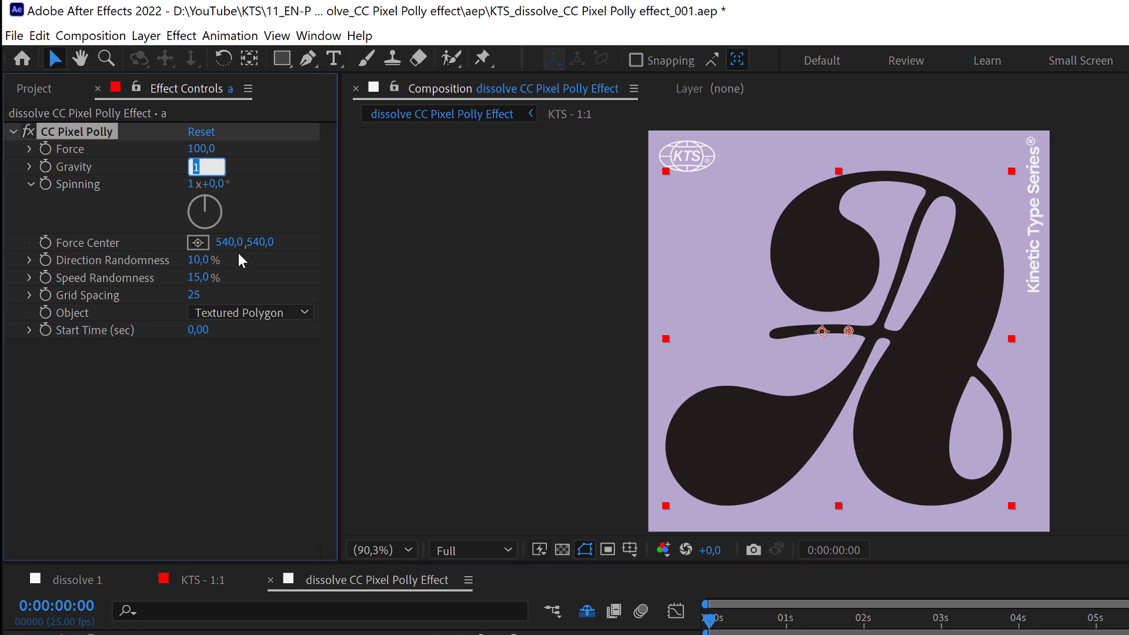
text(0)
key(Return)
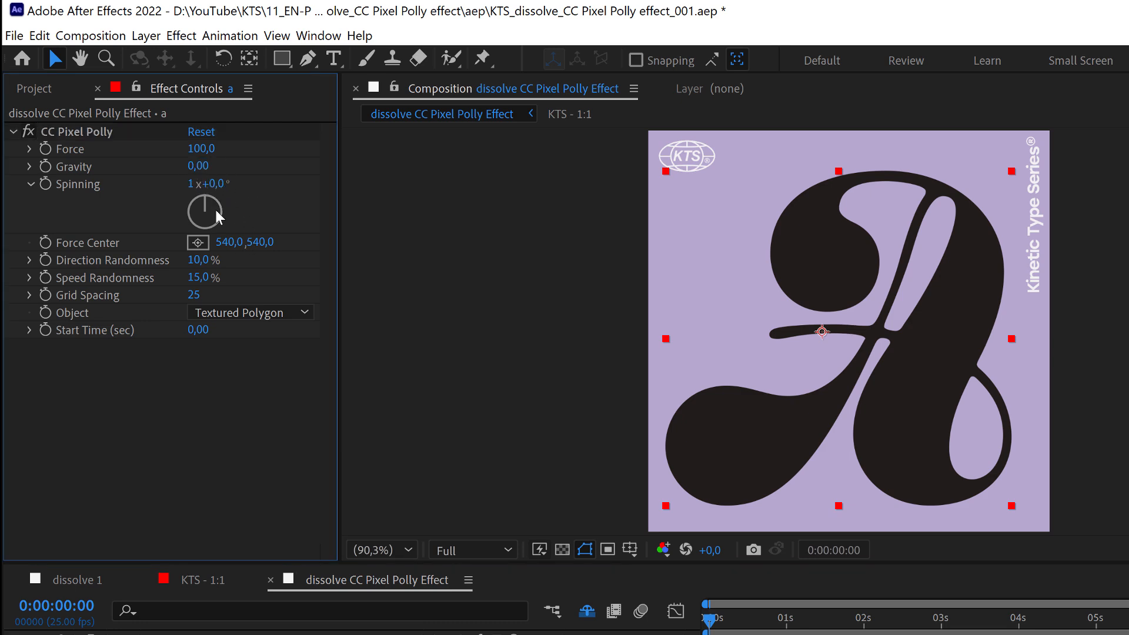
key(space)
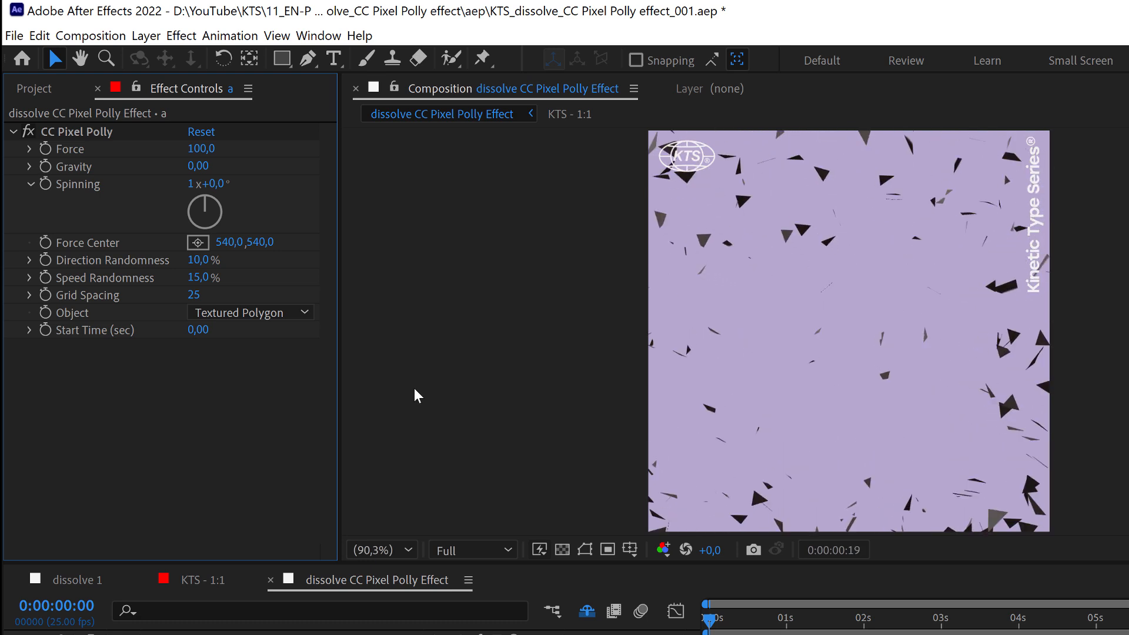
key(space)
click(700, 628)
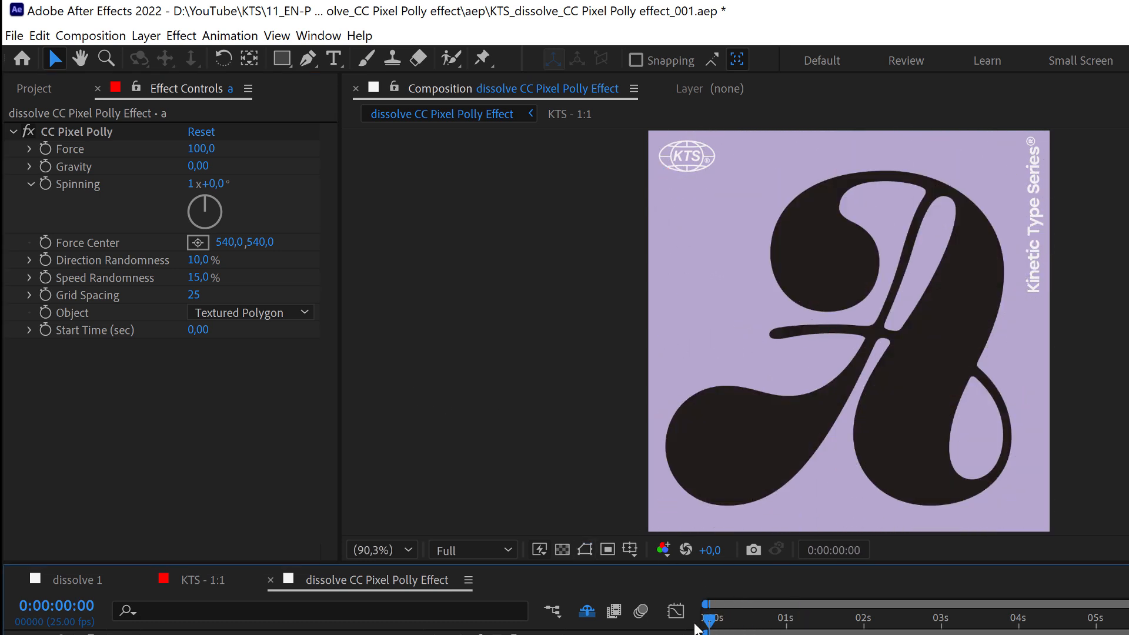
key(space)
key(space)
click(710, 624)
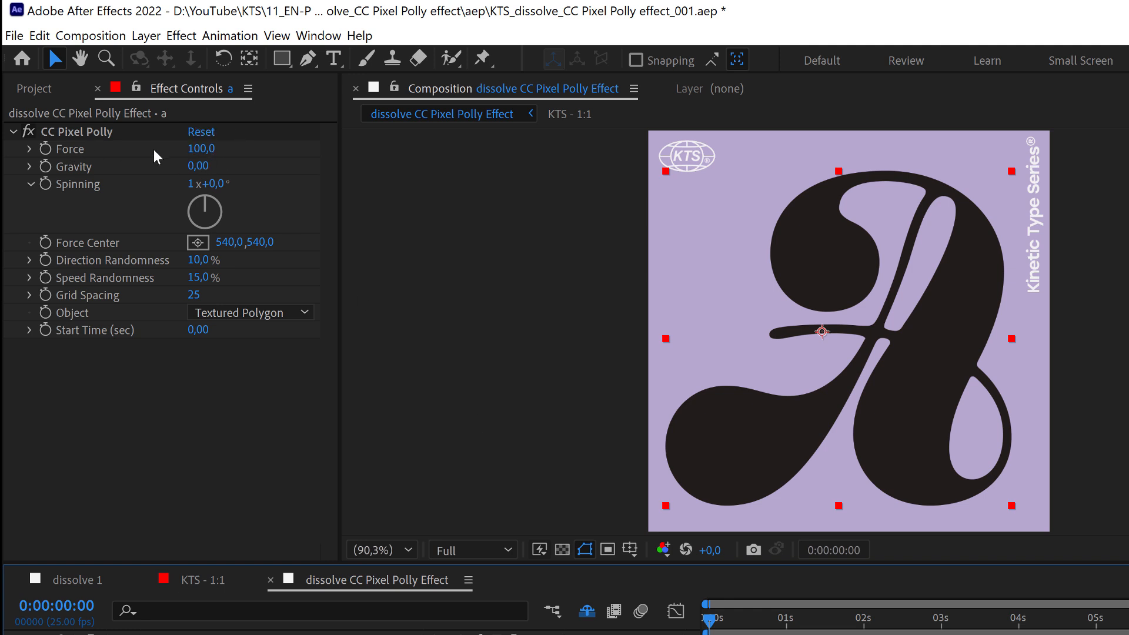
Step: Set the CC Pixel Polly Force to 1, preview the animation, and go back to 0:00:00:00
click(200, 149)
text(1)
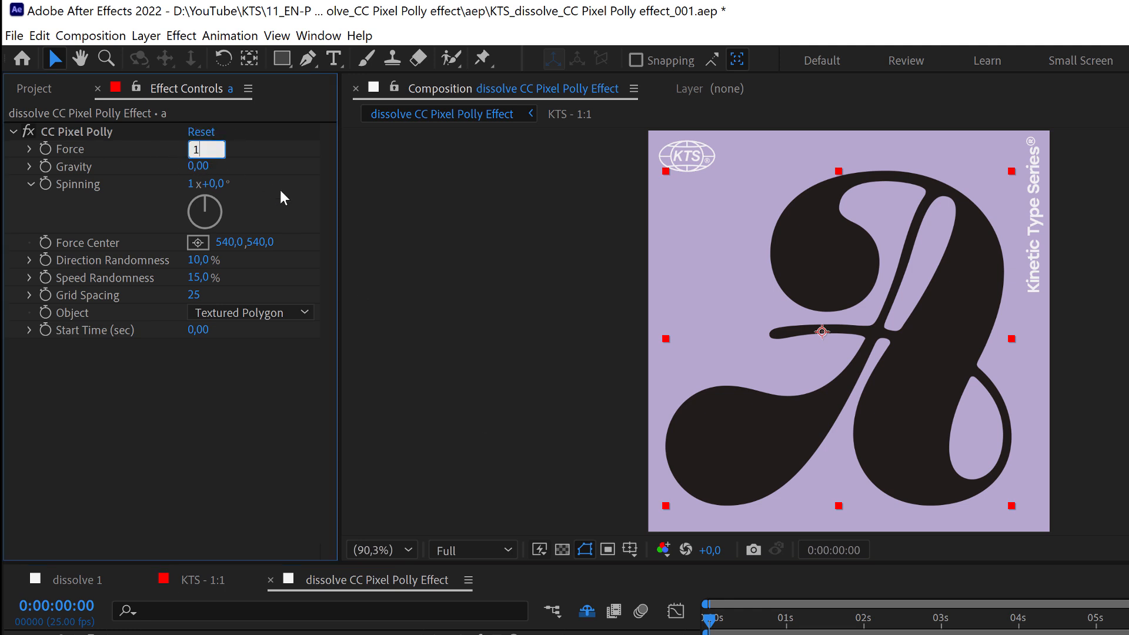
key(Return)
key(space)
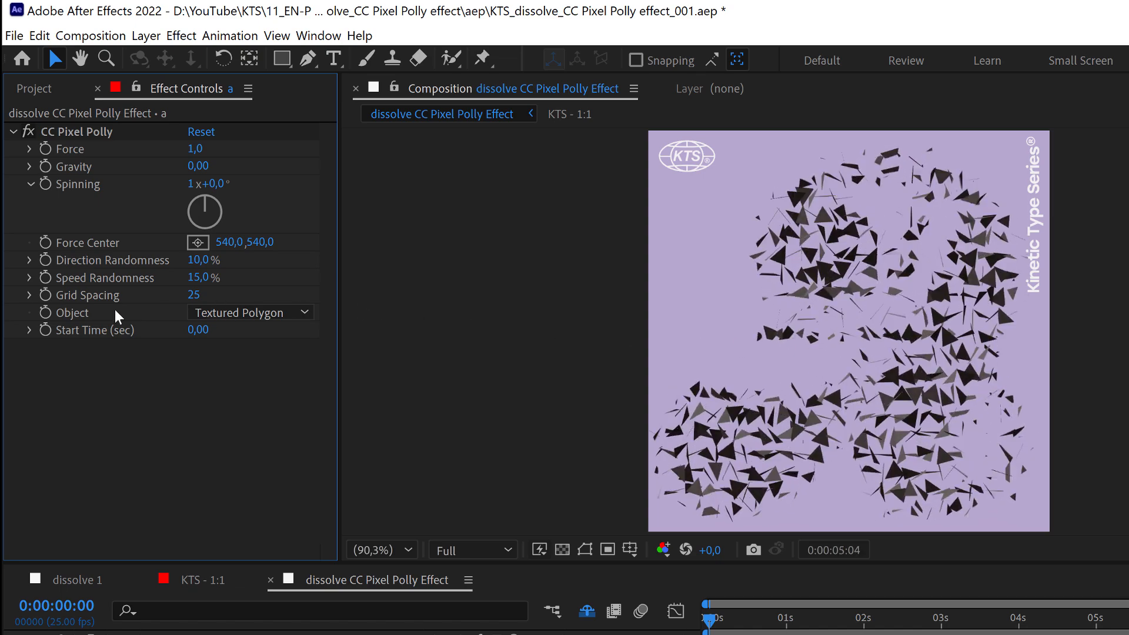
key(space)
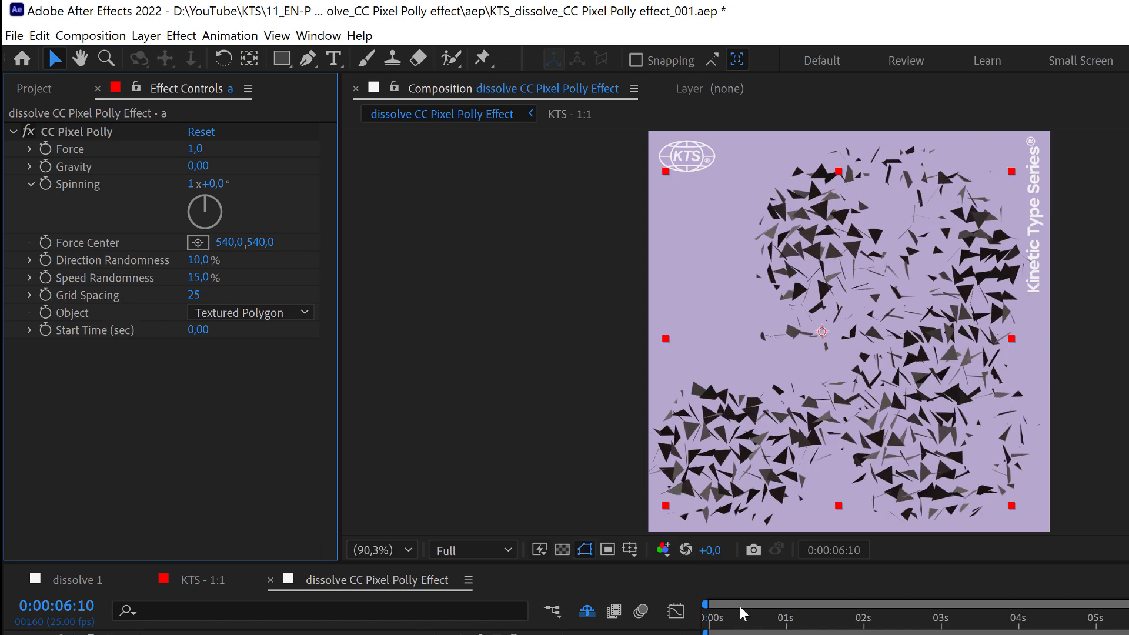
click(710, 621)
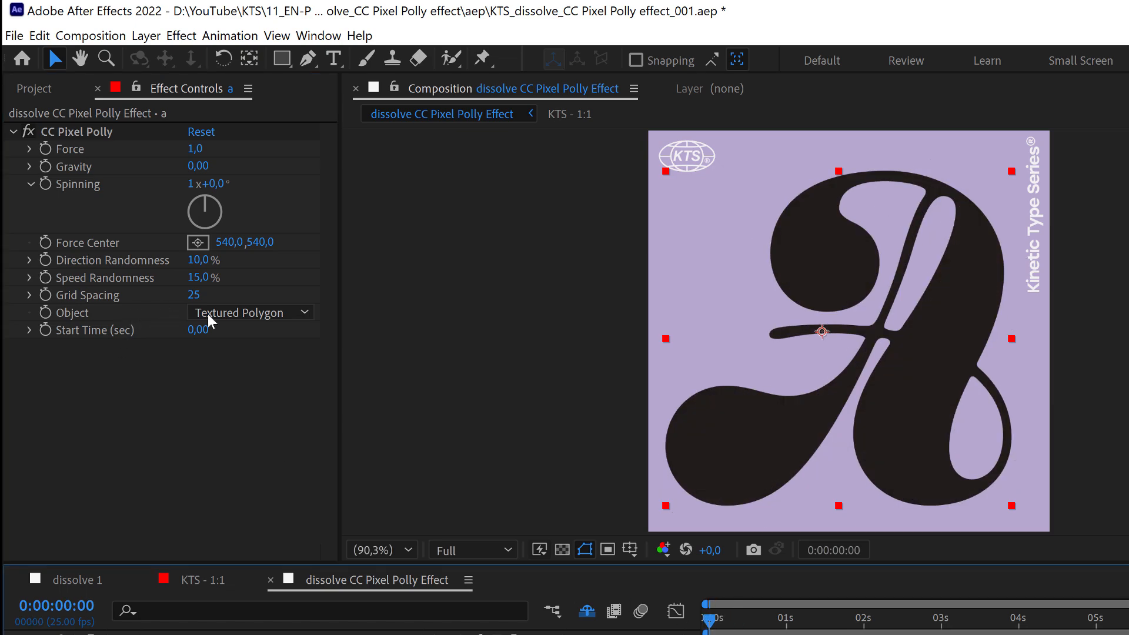
Step: Play the animation and set the CC Pixel Polly Grid Spacing to 2 during playback
key(space)
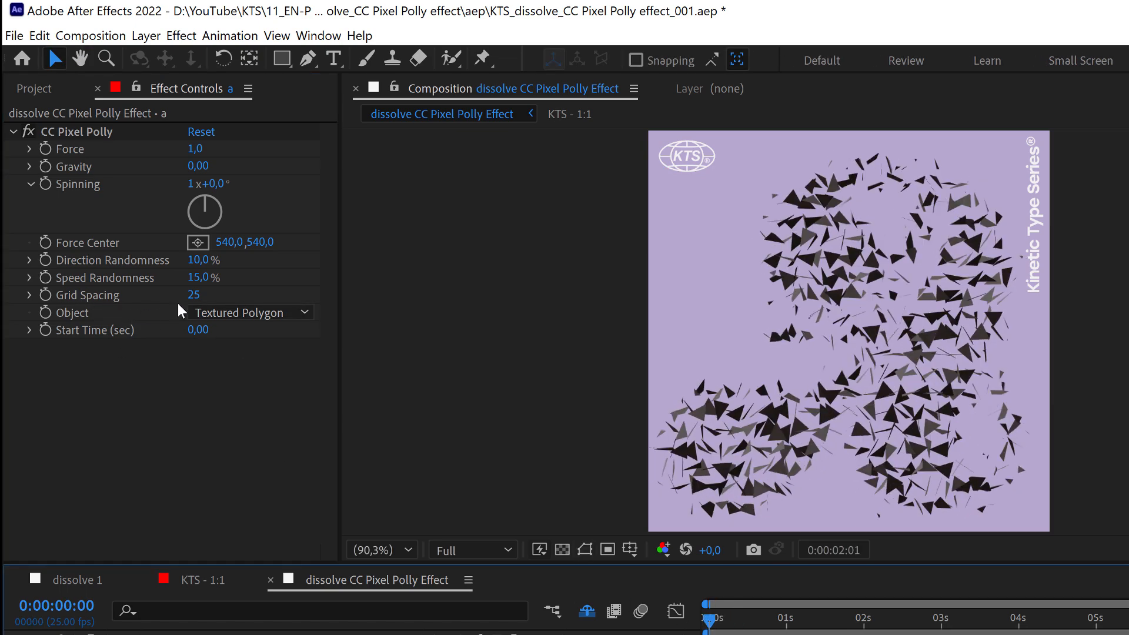
click(192, 296)
text(2)
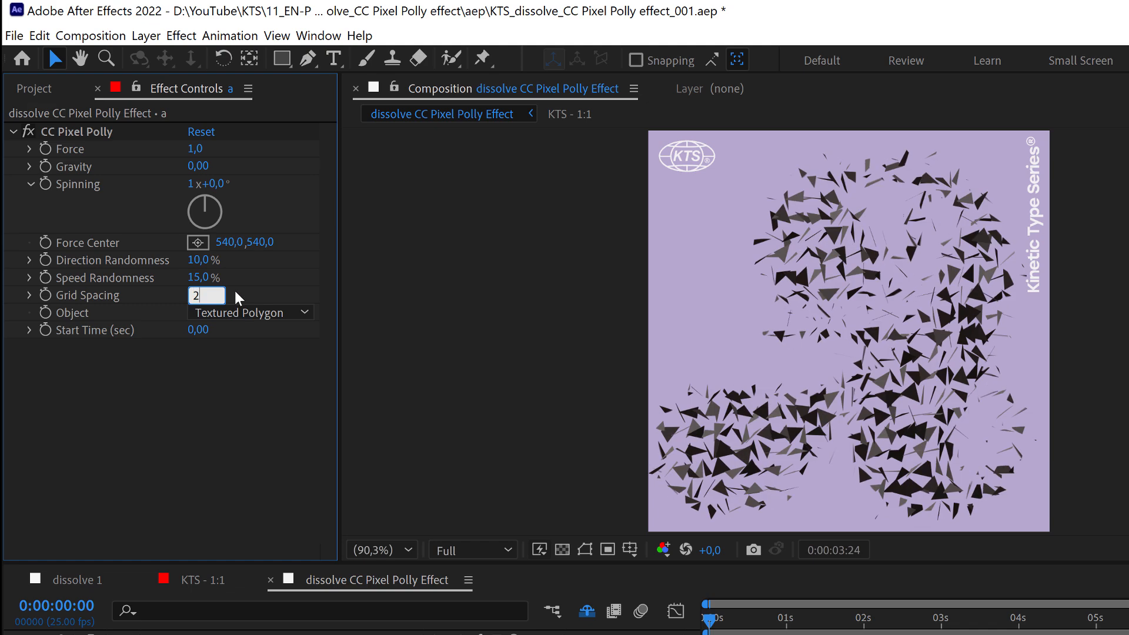
key(Return)
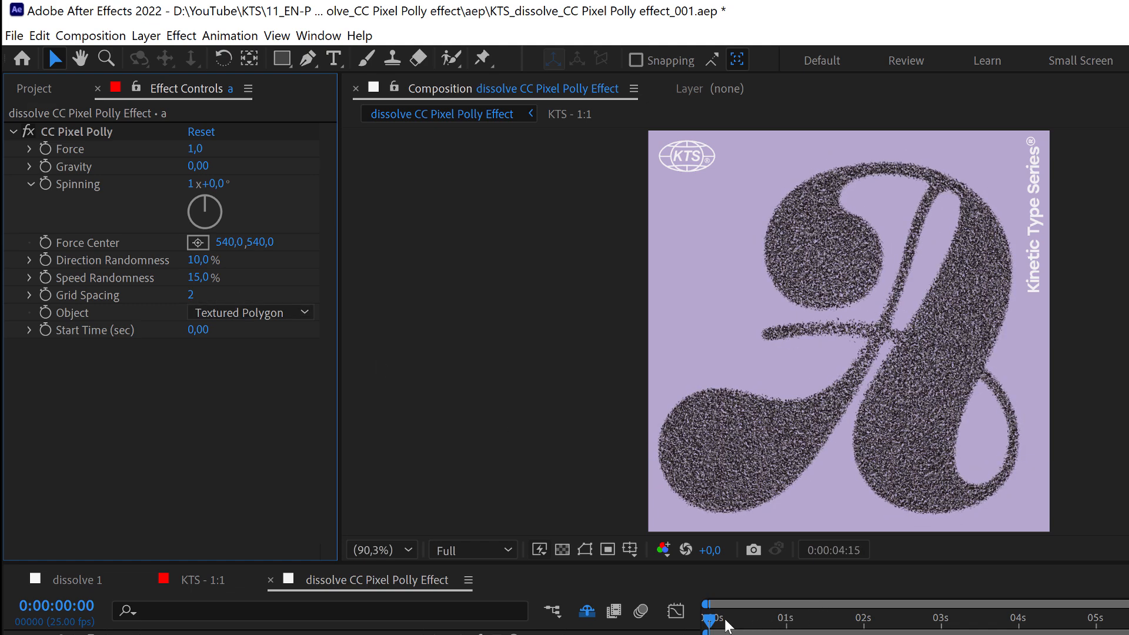
Step: Preview the animation from the start, set the CC Pixel Polly Object to Square, and play it again
click(713, 619)
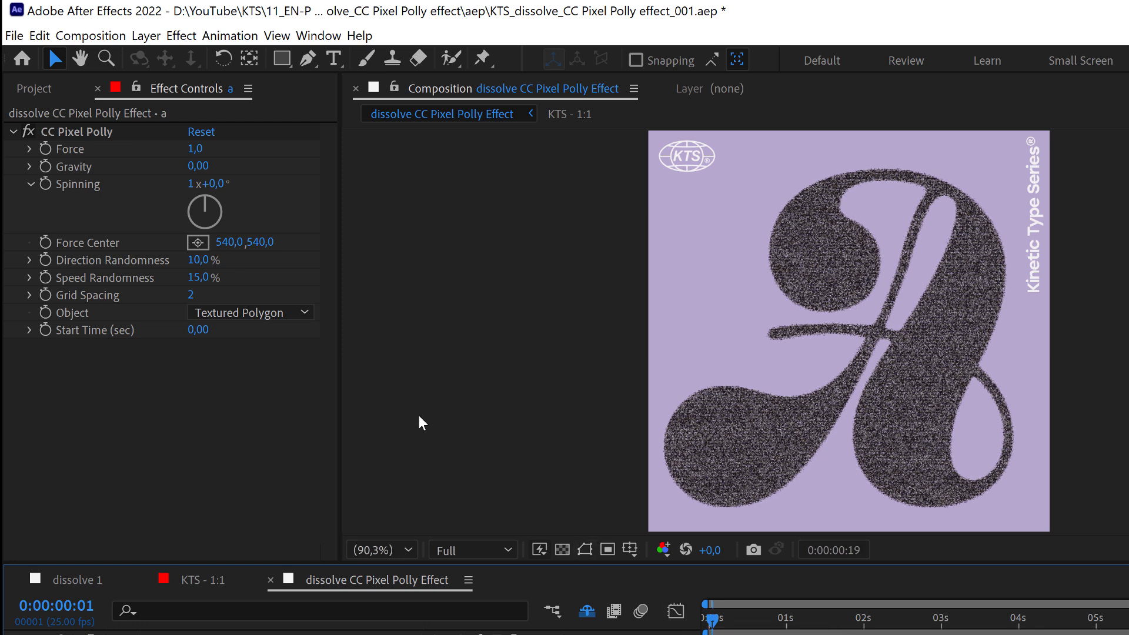
key(space)
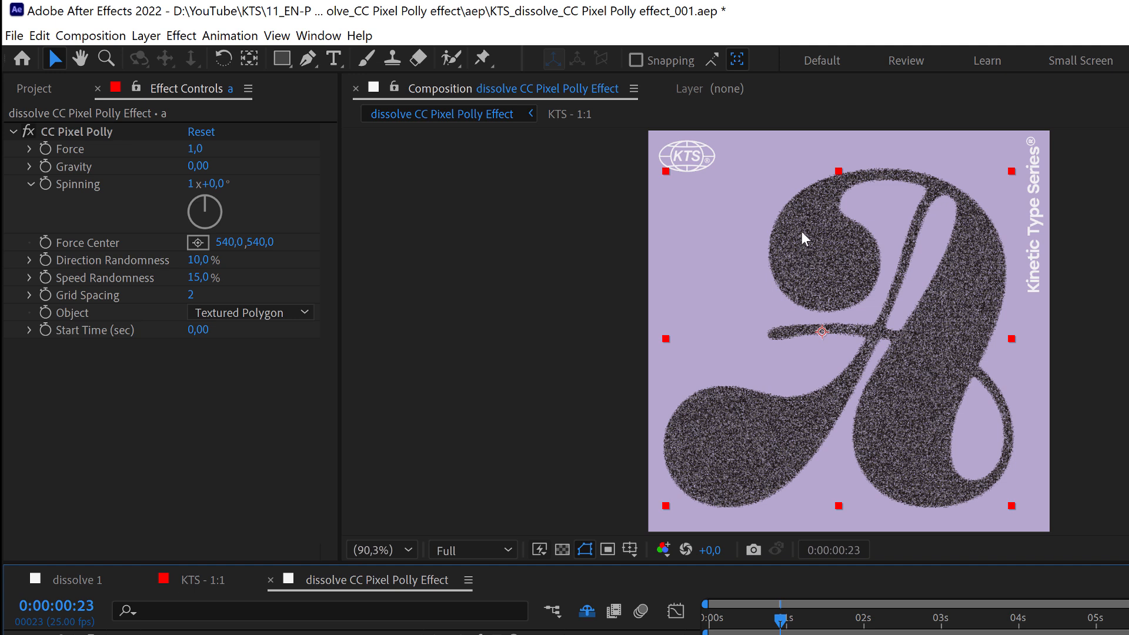
click(256, 312)
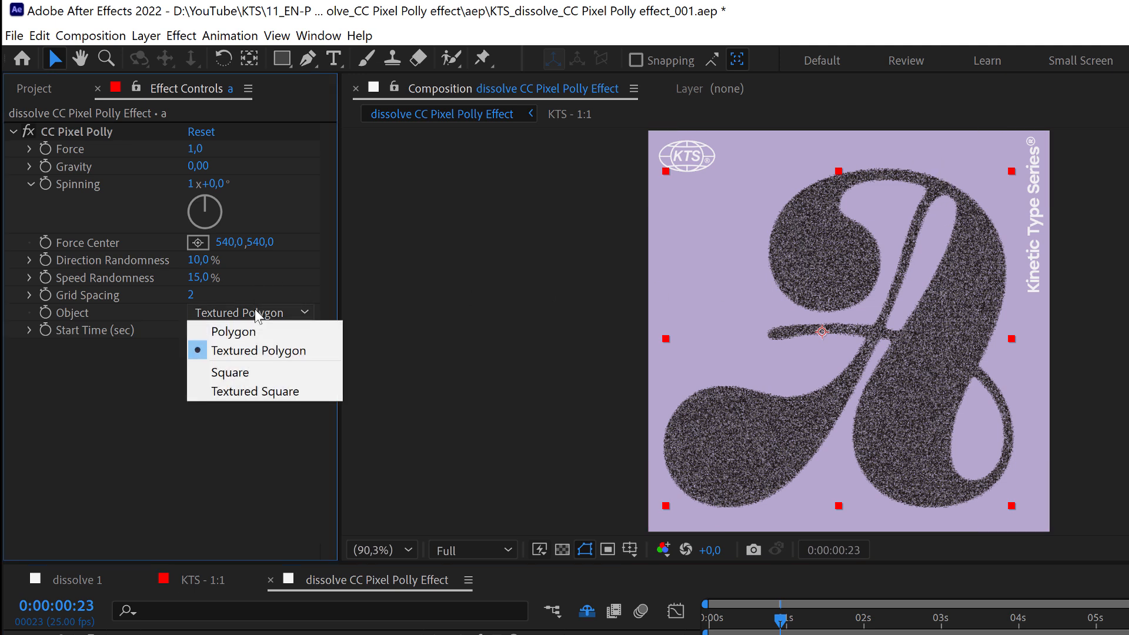
click(238, 373)
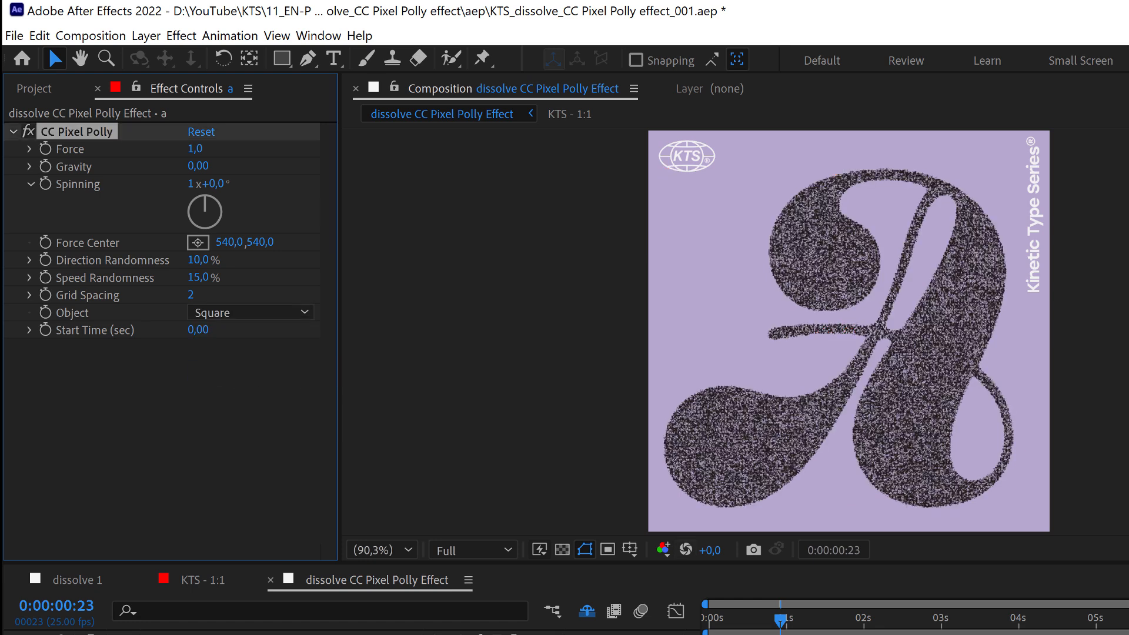
key(space)
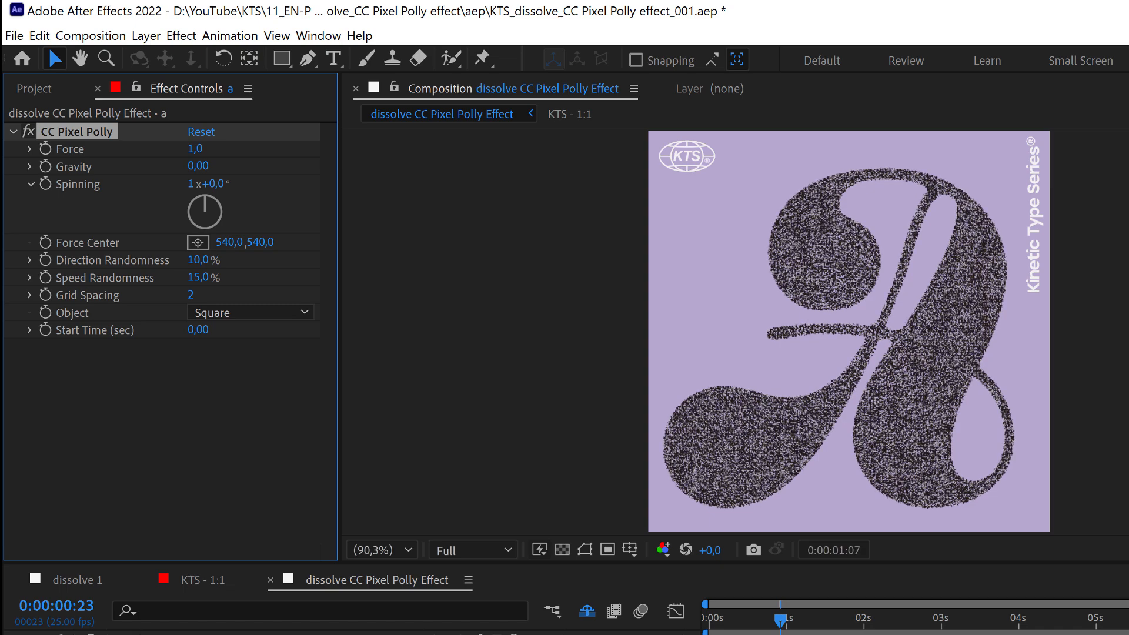
drag(779, 628, 731, 629)
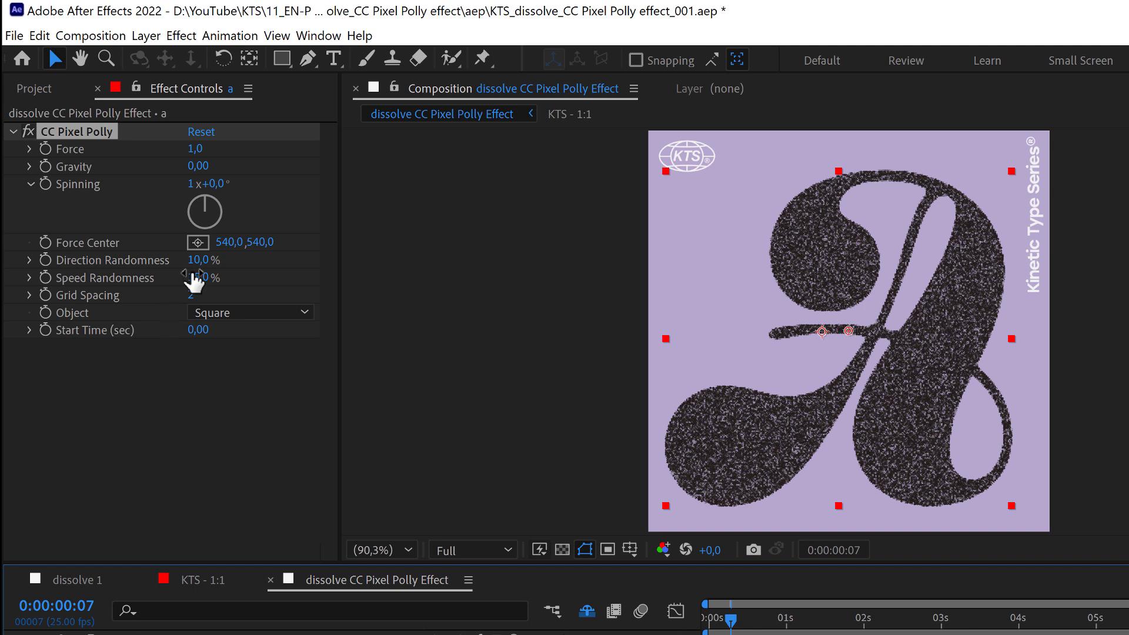
Step: Reposition the CC Pixel Polly Force Center on the letter, ending on its thick stem at about 790.3, 497.9
click(87, 245)
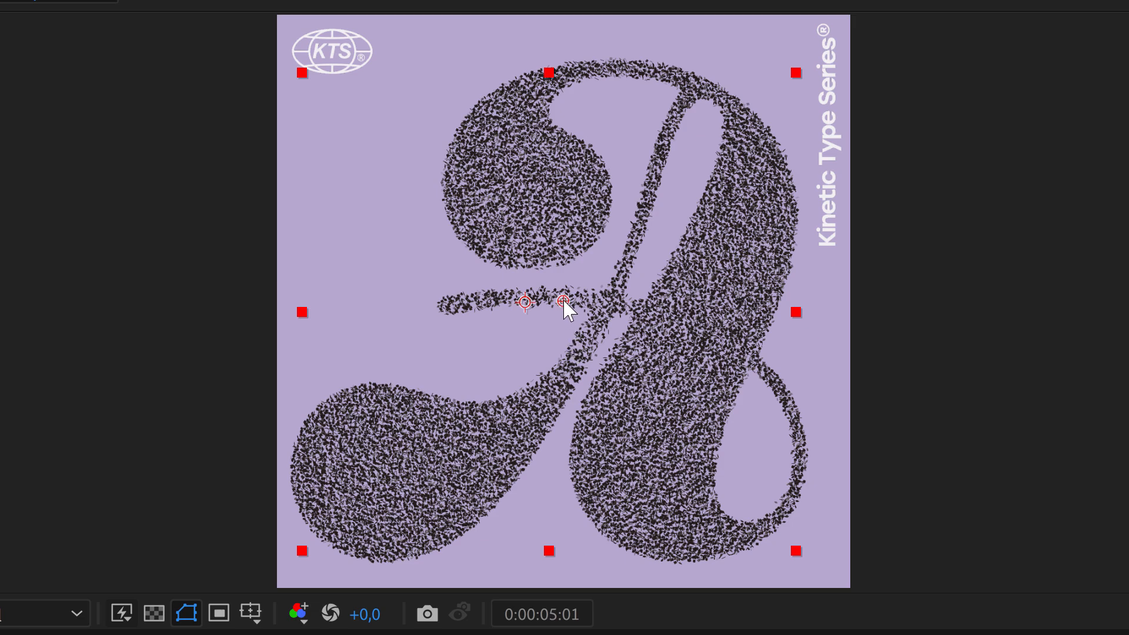
drag(564, 302, 477, 383)
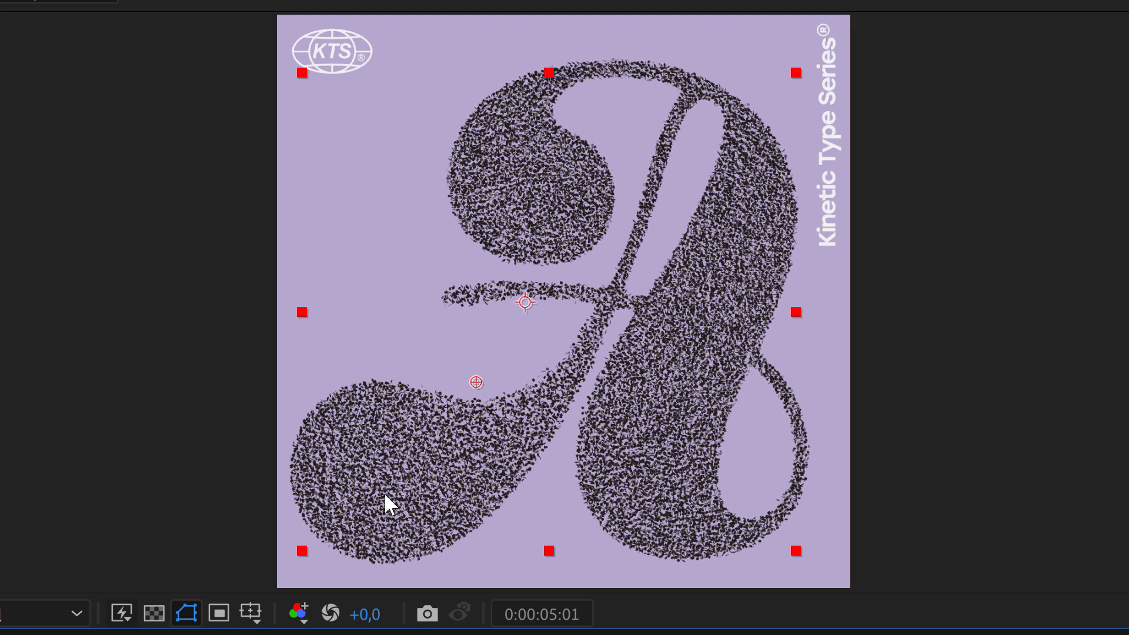
mouse_move(385, 494)
mouse_down()
mouse_move(690, 346)
mouse_move(665, 191)
mouse_move(508, 167)
mouse_move(400, 396)
mouse_move(375, 492)
mouse_move(471, 436)
mouse_move(401, 464)
mouse_move(395, 483)
mouse_move(559, 514)
mouse_move(683, 415)
mouse_move(697, 279)
mouse_up()
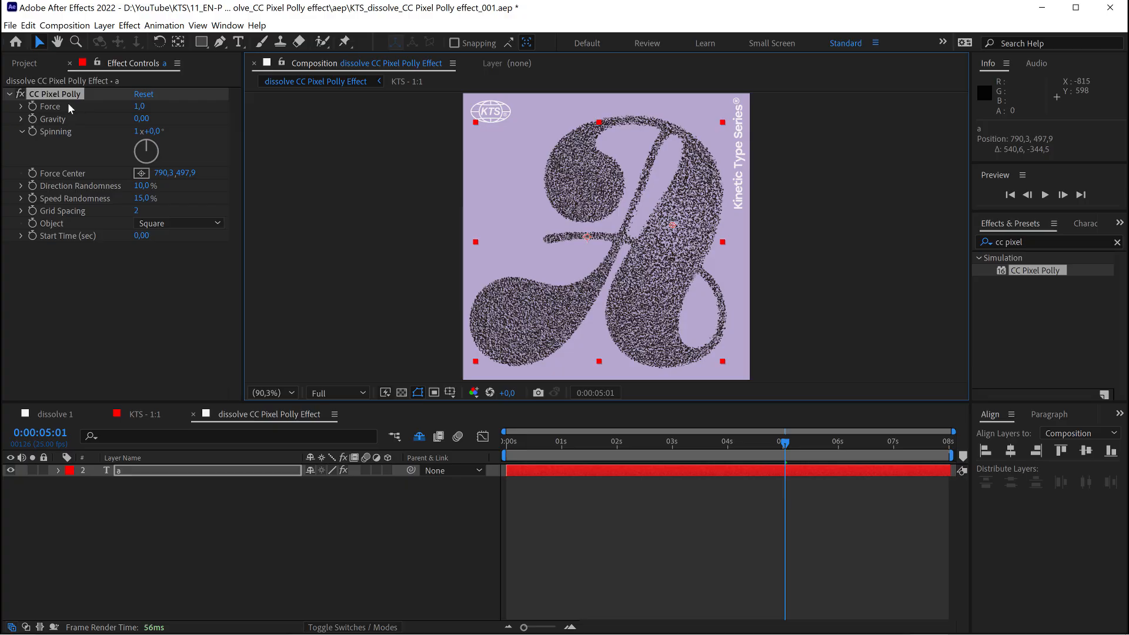
Step: Set the CC Pixel Polly Force to 25 and preview the animation
click(142, 107)
text(2)
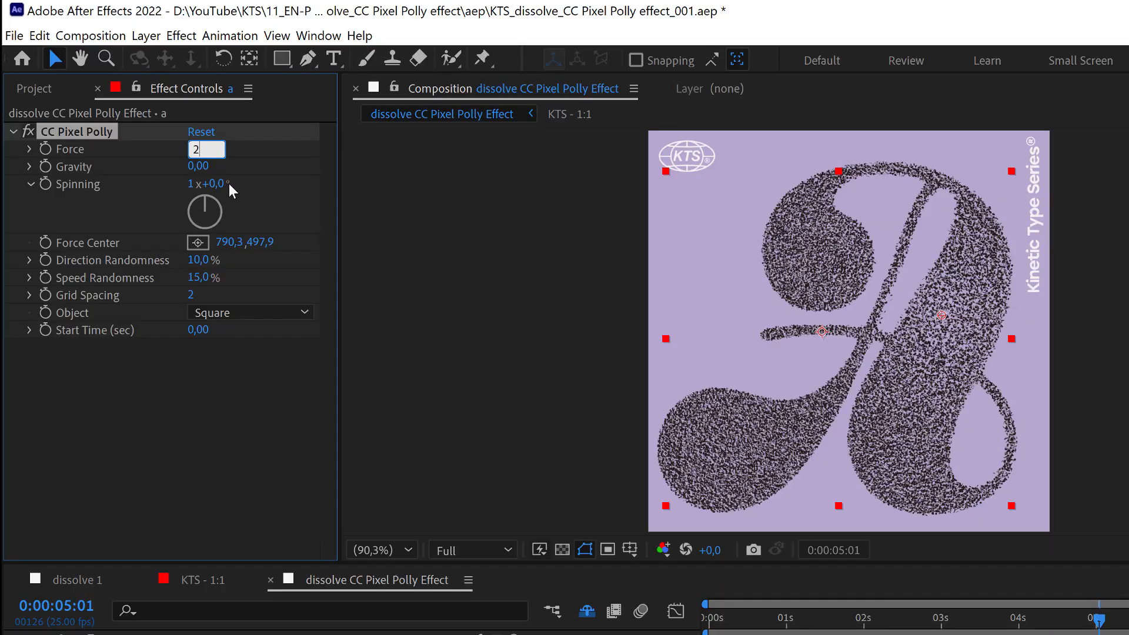
text(6)
key(BackSpace)
text(5)
key(Return)
key(space)
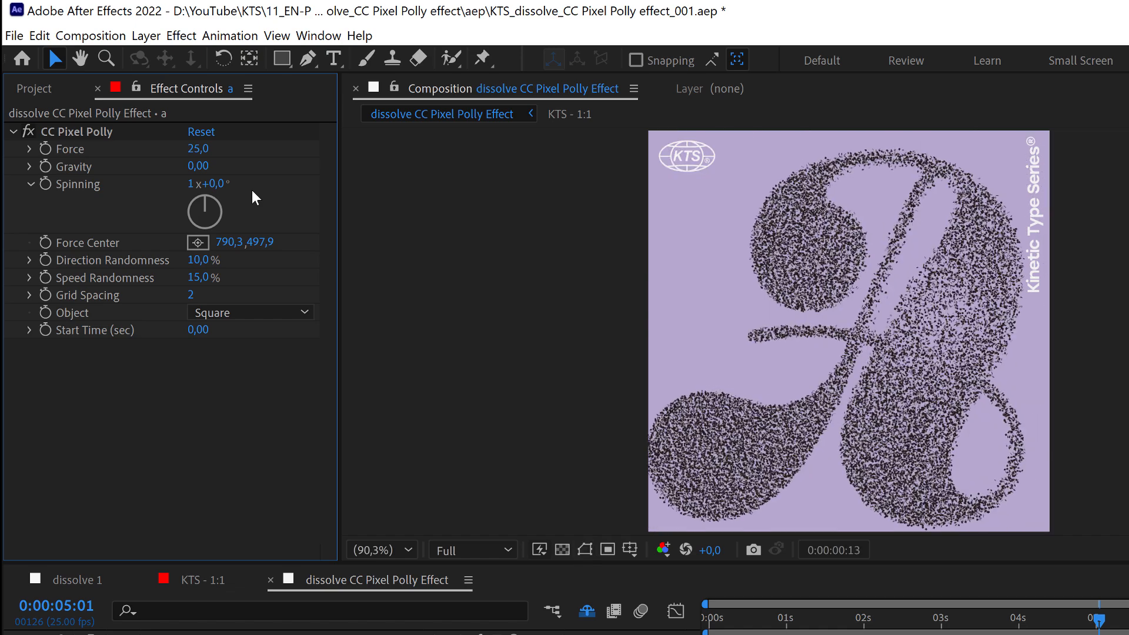
key(space)
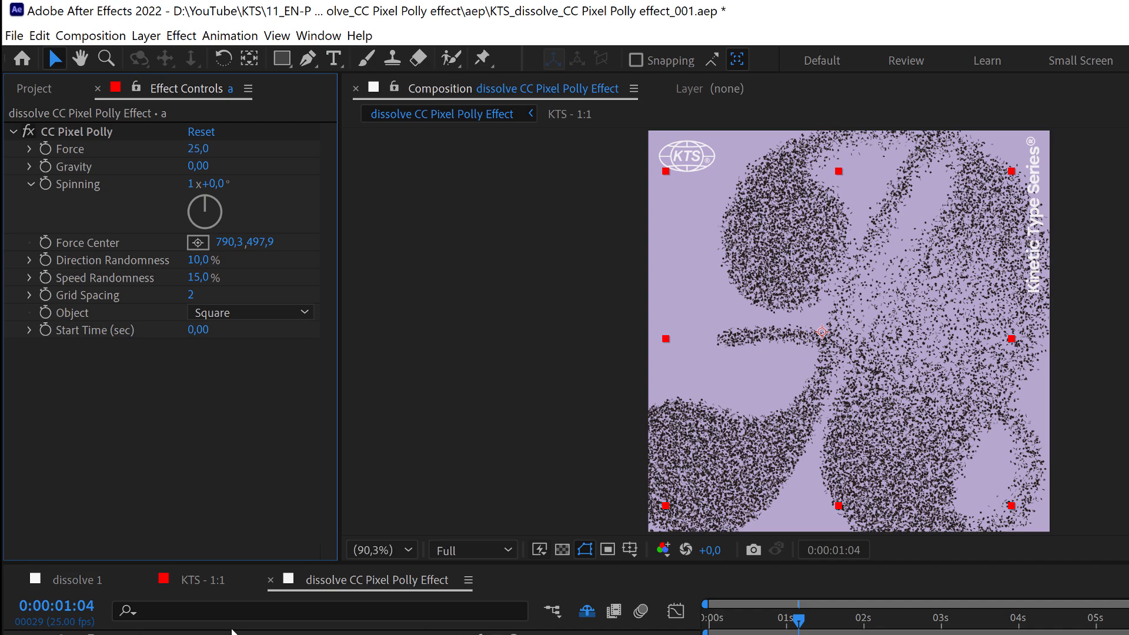
Step: Replay the dissolve, scrub through its first frames, and go back to 0:00:00:00
key(space)
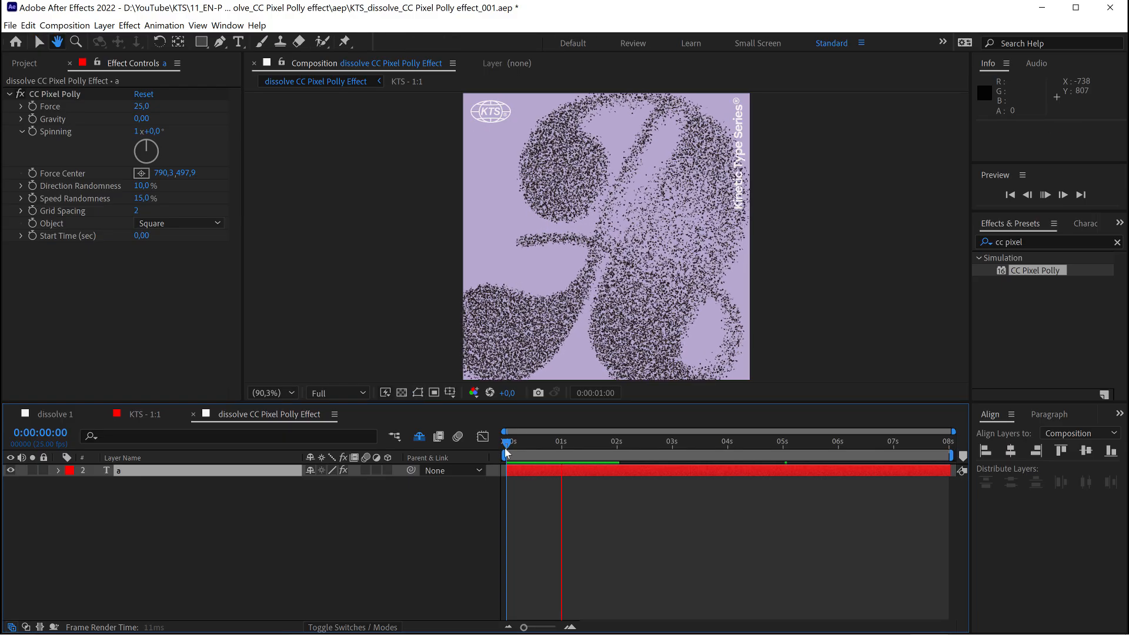
key(space)
drag(548, 445, 516, 446)
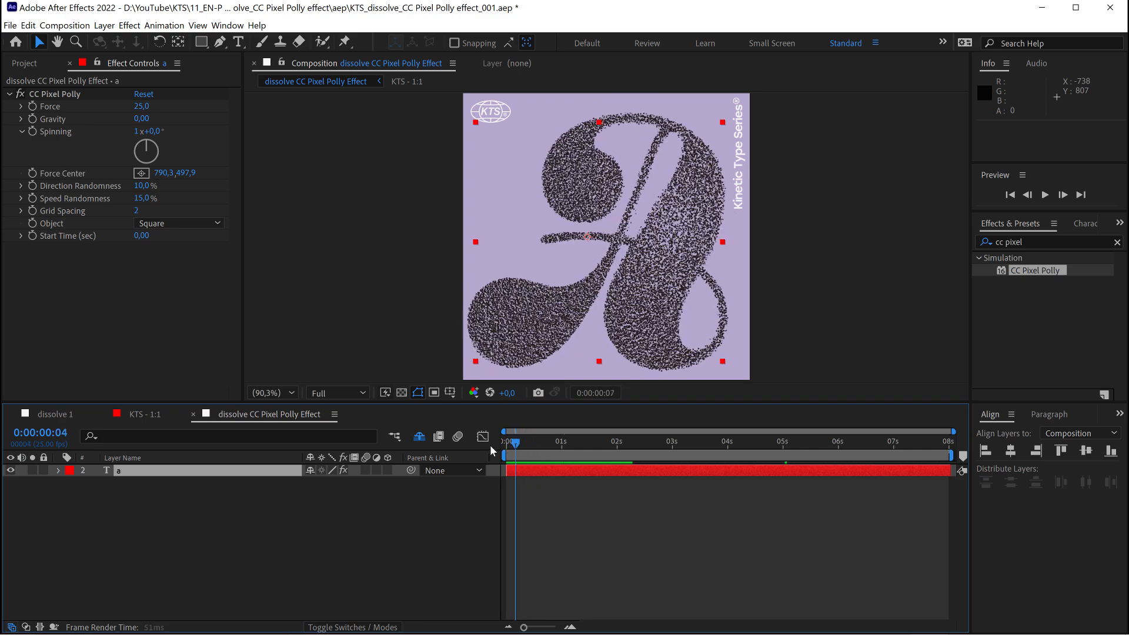
key(Home)
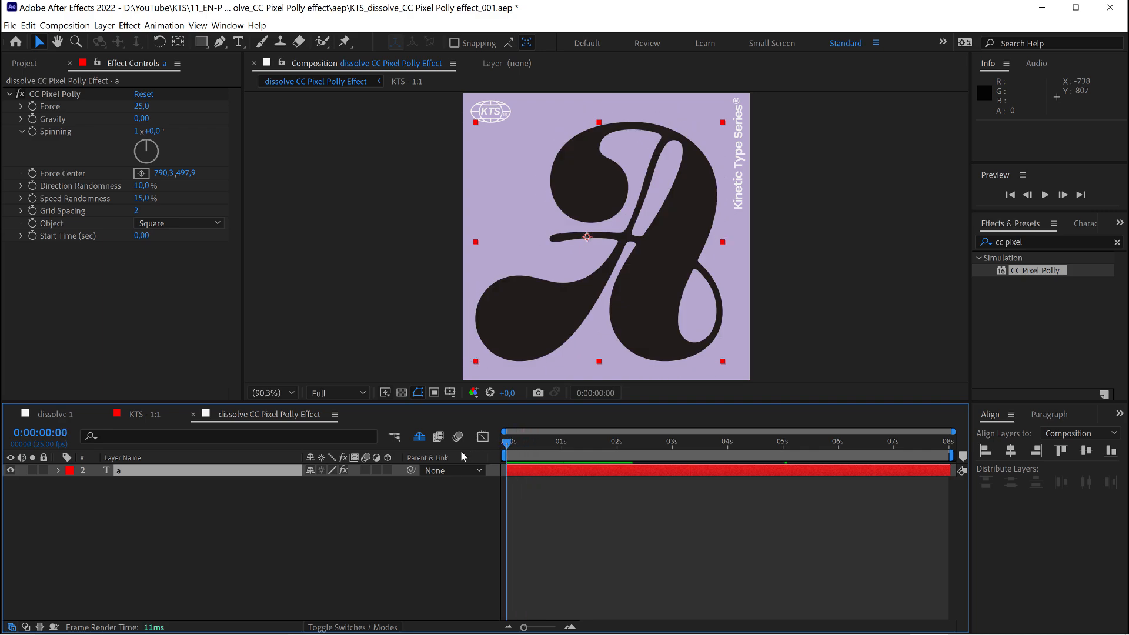
Step: With no layer selected, draw an unfilled circle about 113 px wide with a 56 px stroke near the middle of the letter
click(131, 512)
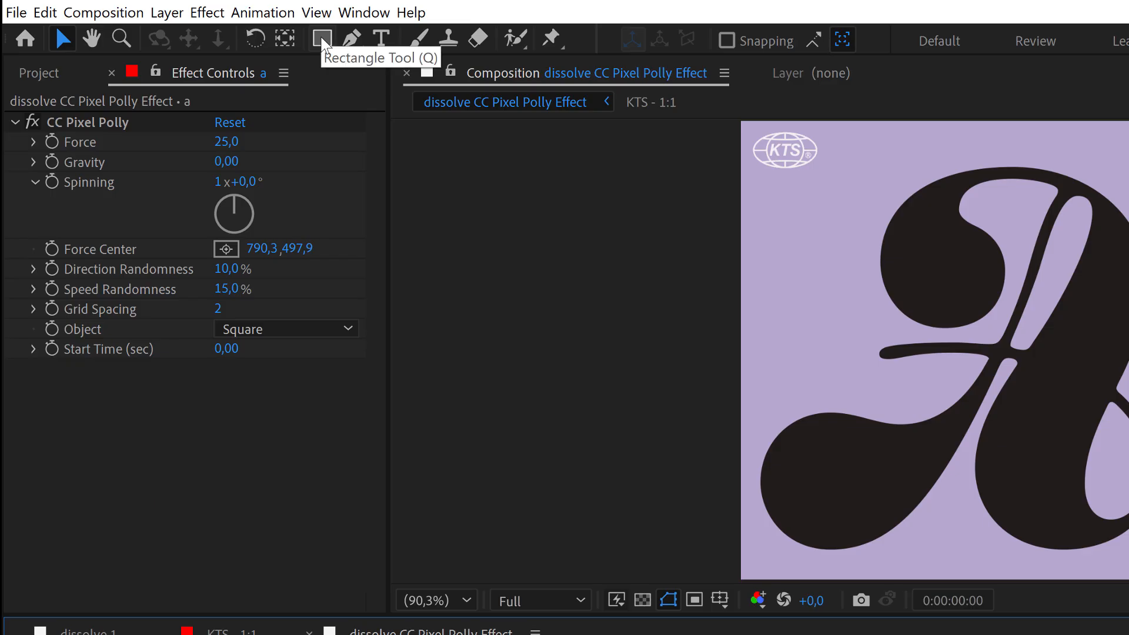
drag(201, 42, 232, 76)
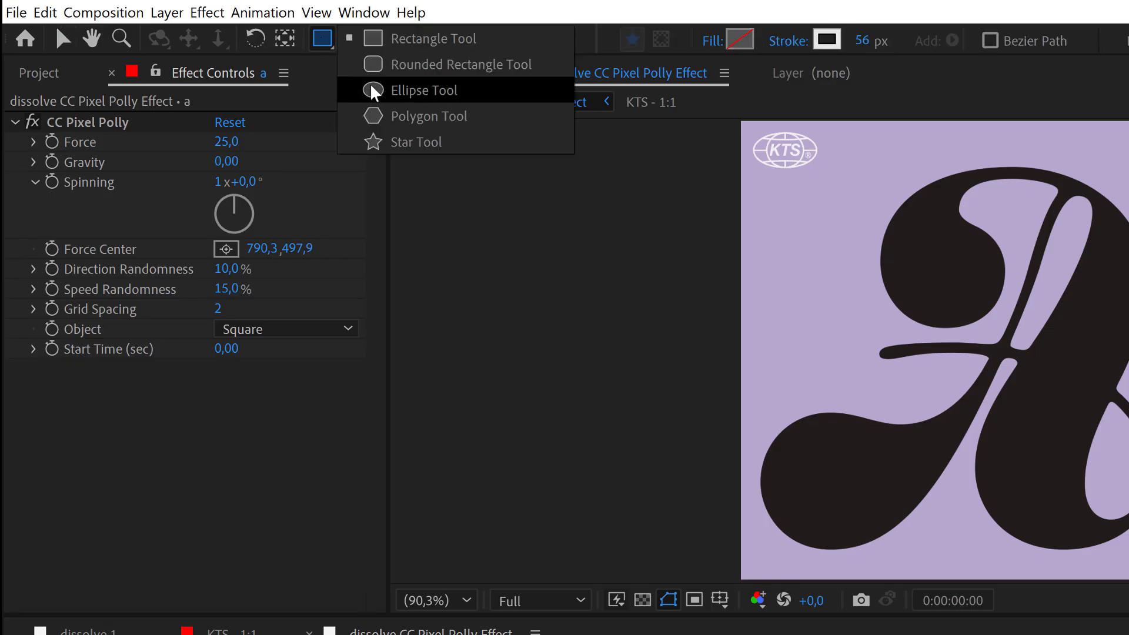
drag(374, 97, 374, 97)
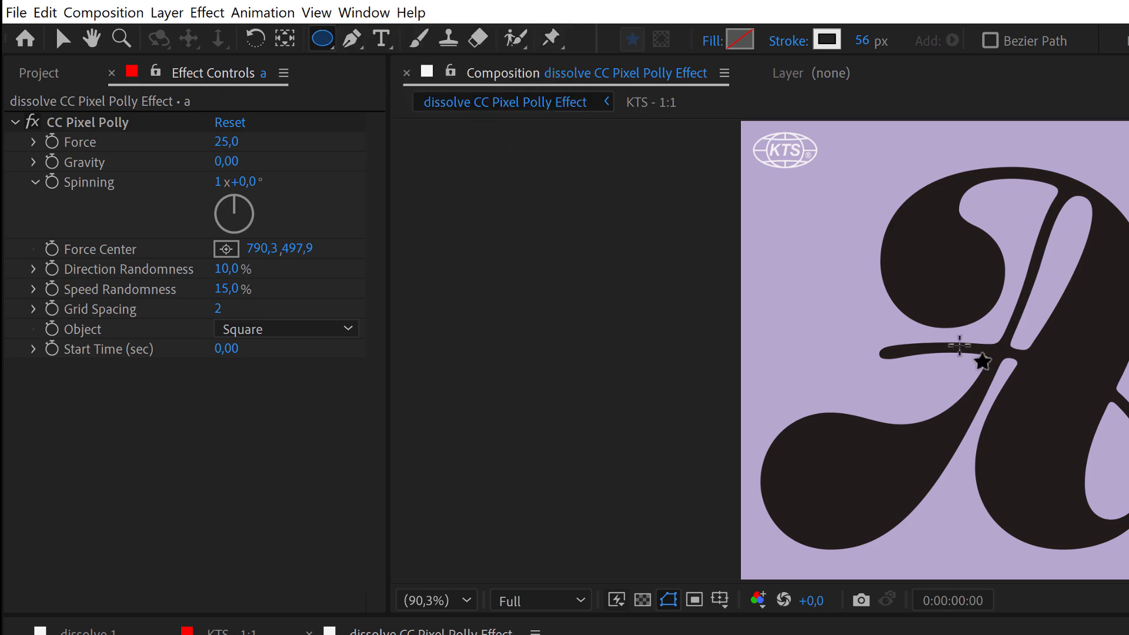
drag(932, 312, 970, 361)
drag(611, 219, 619, 207)
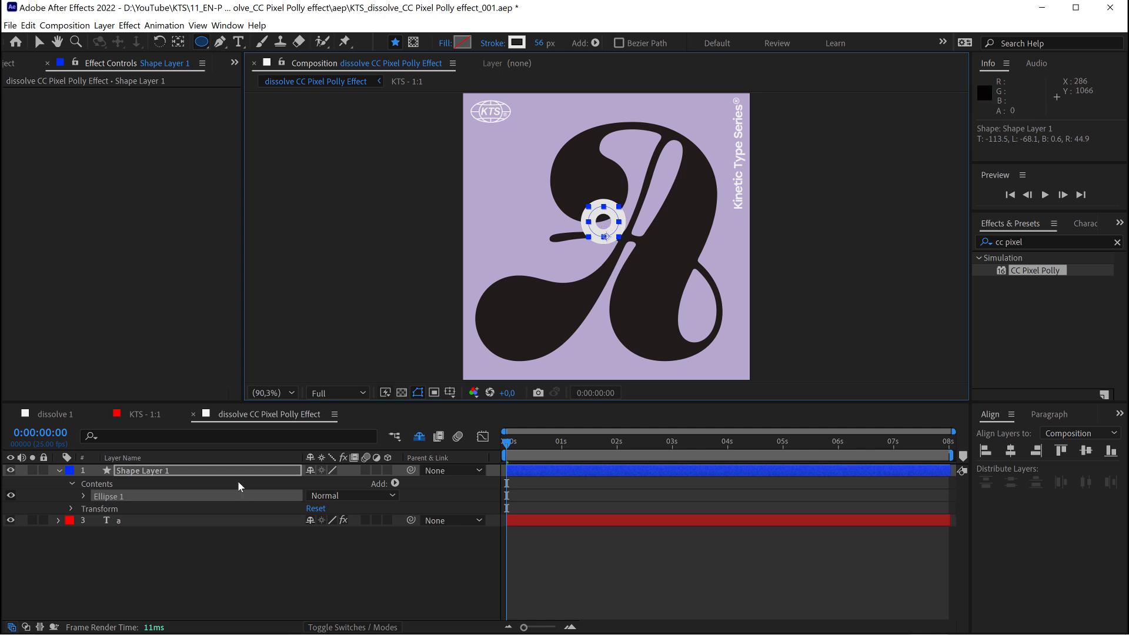
Step: Center the circle layer's anchor point on the shape and rename the layer to control
click(141, 473)
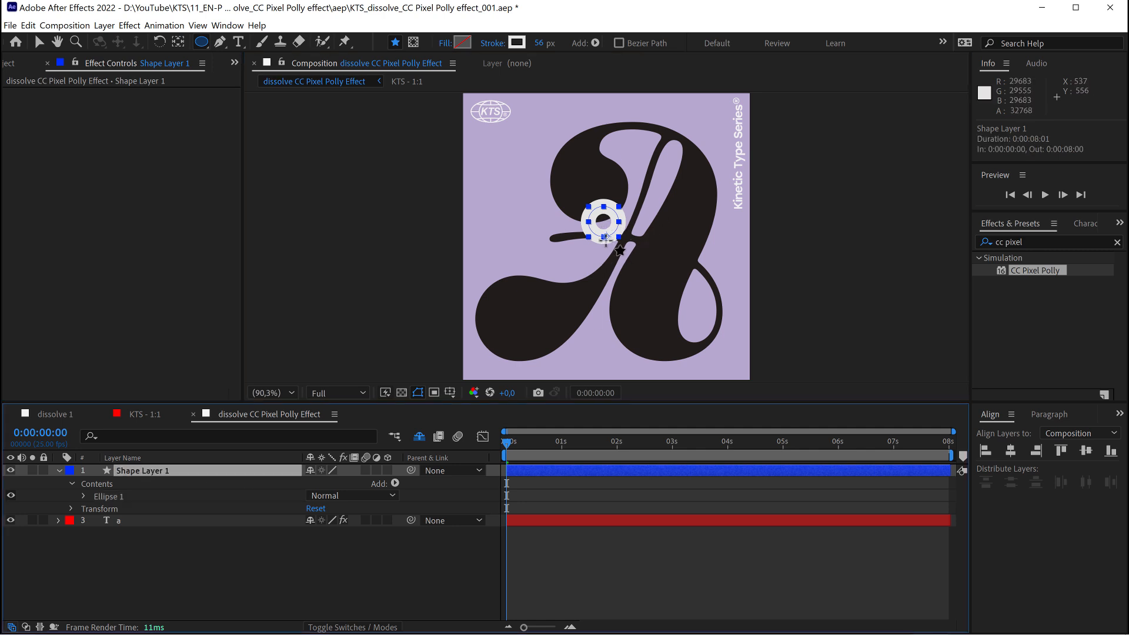
click(178, 42)
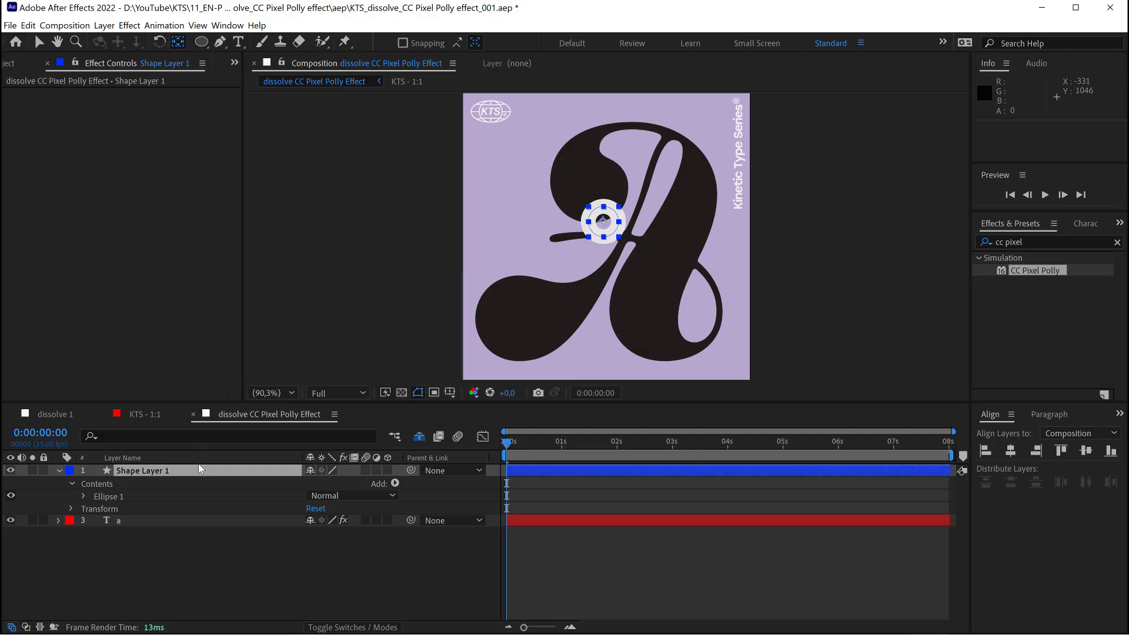
click(206, 473)
key(Return)
text(co)
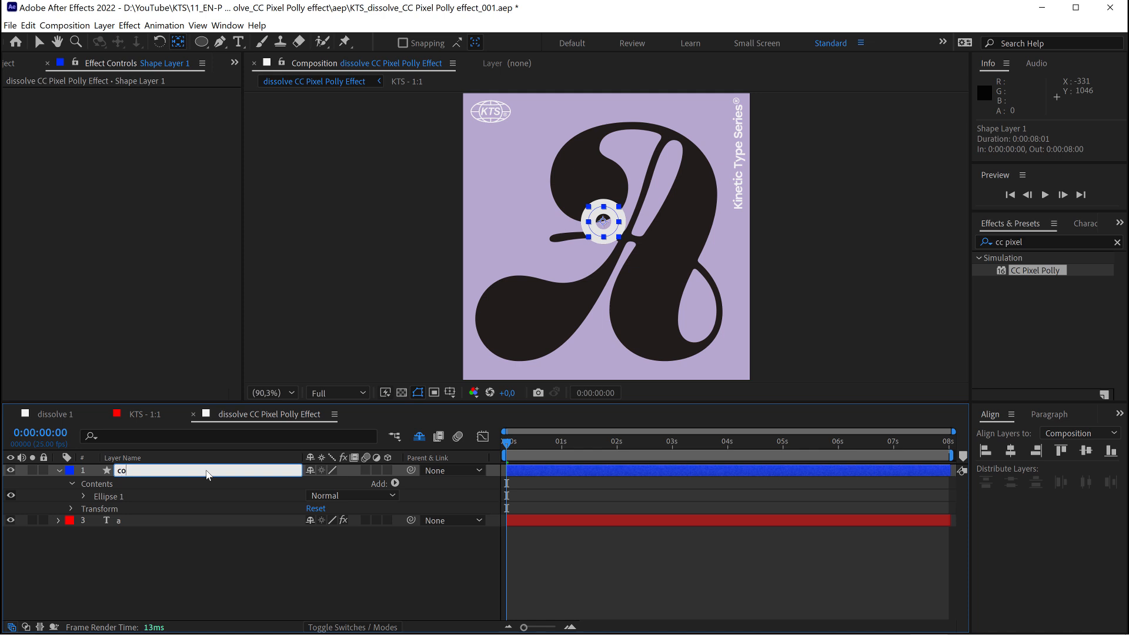
text(ntrol)
key(Return)
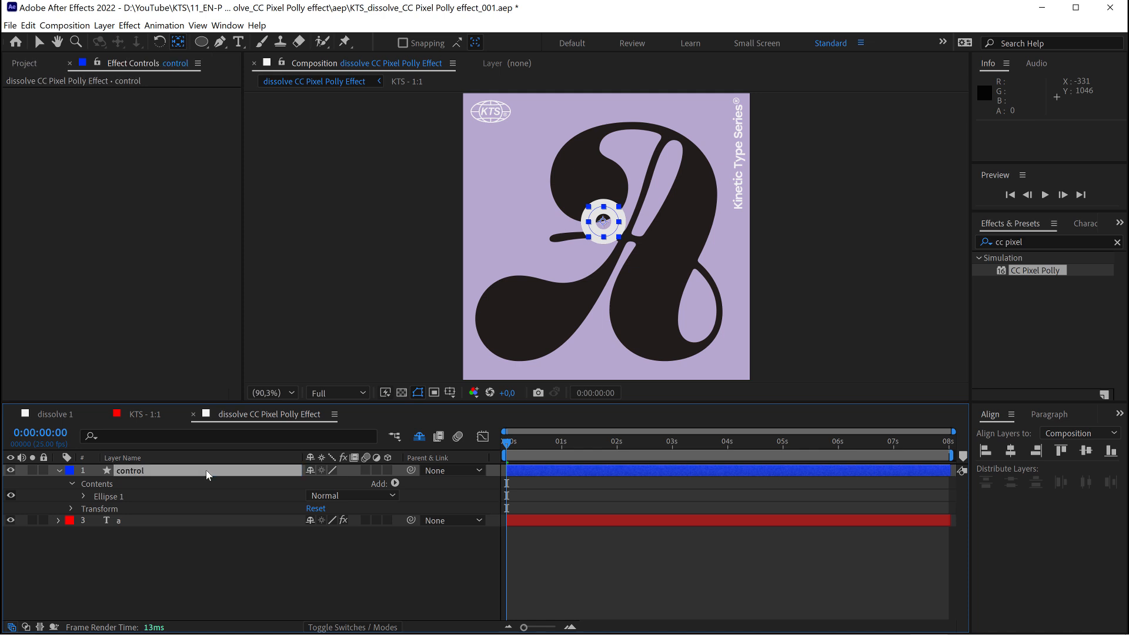
Step: Show only the Position property of the control layer in the timeline
click(117, 521)
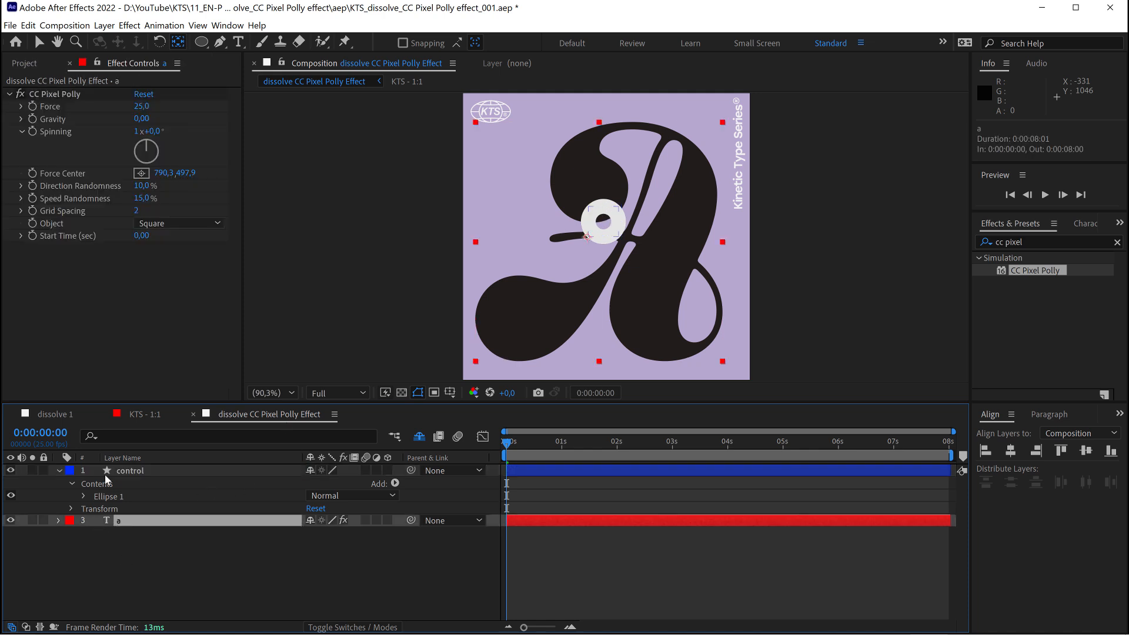
click(118, 469)
click(60, 471)
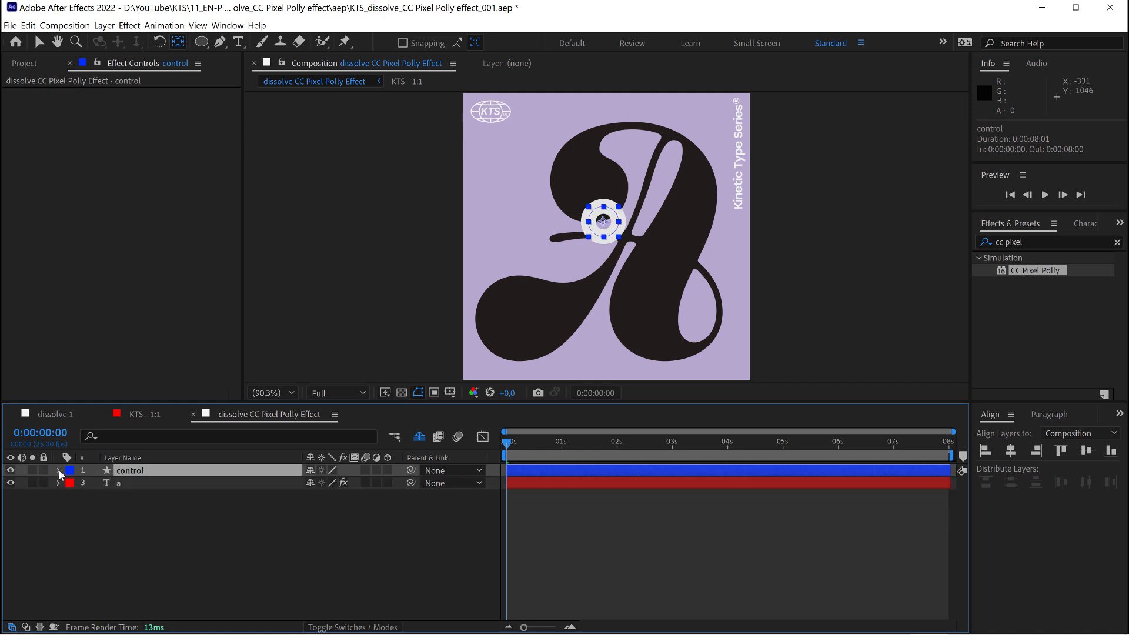
click(59, 471)
click(120, 520)
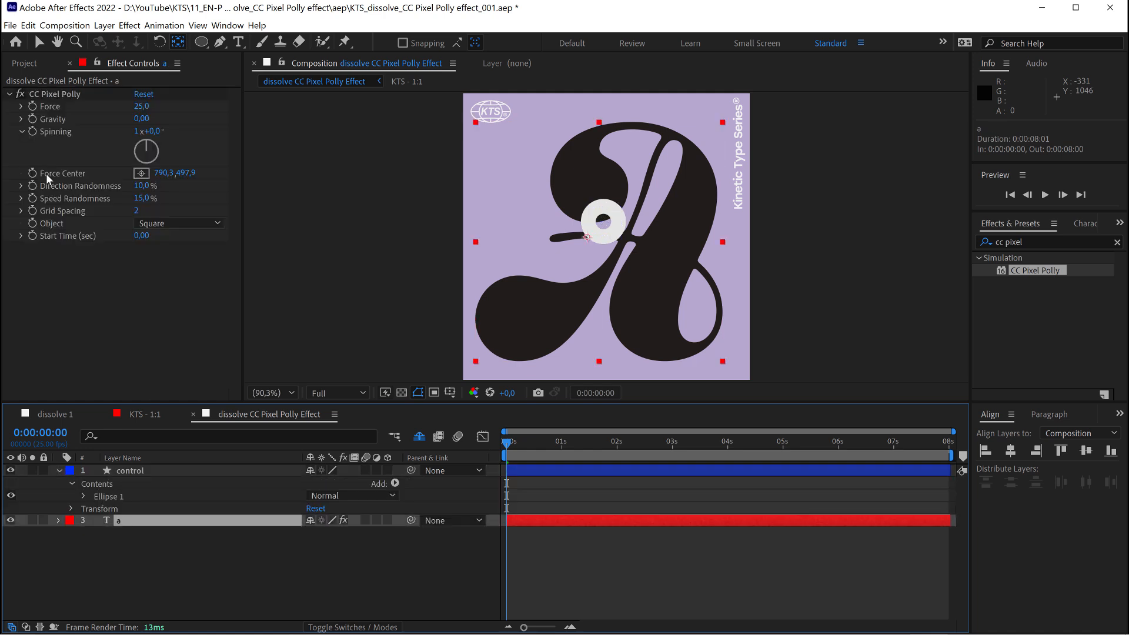
click(70, 508)
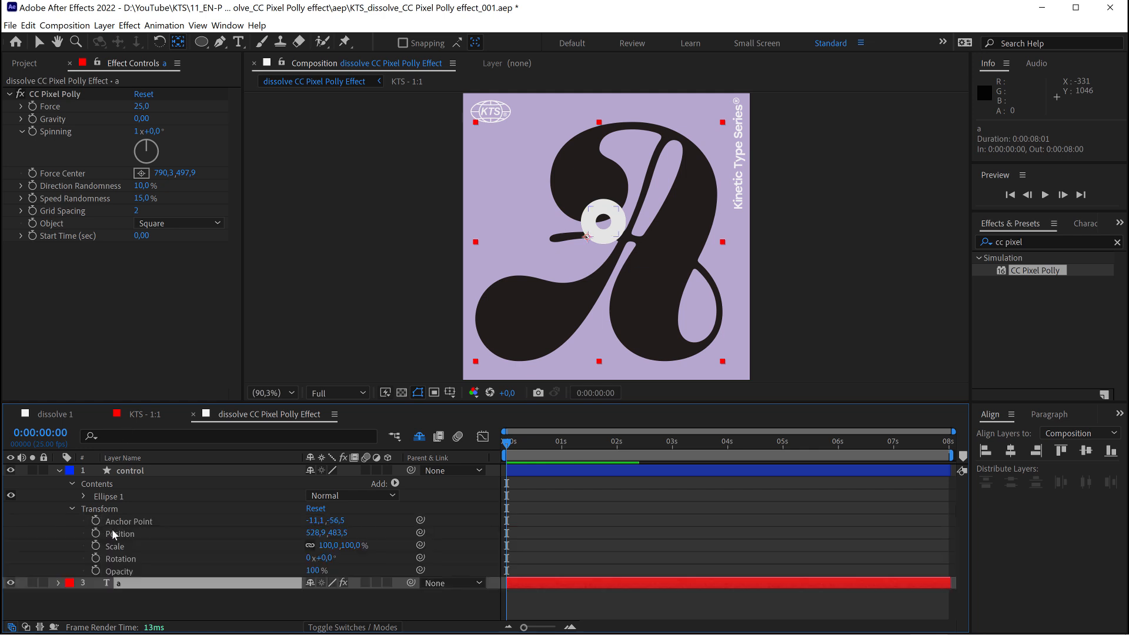
click(132, 470)
key(p)
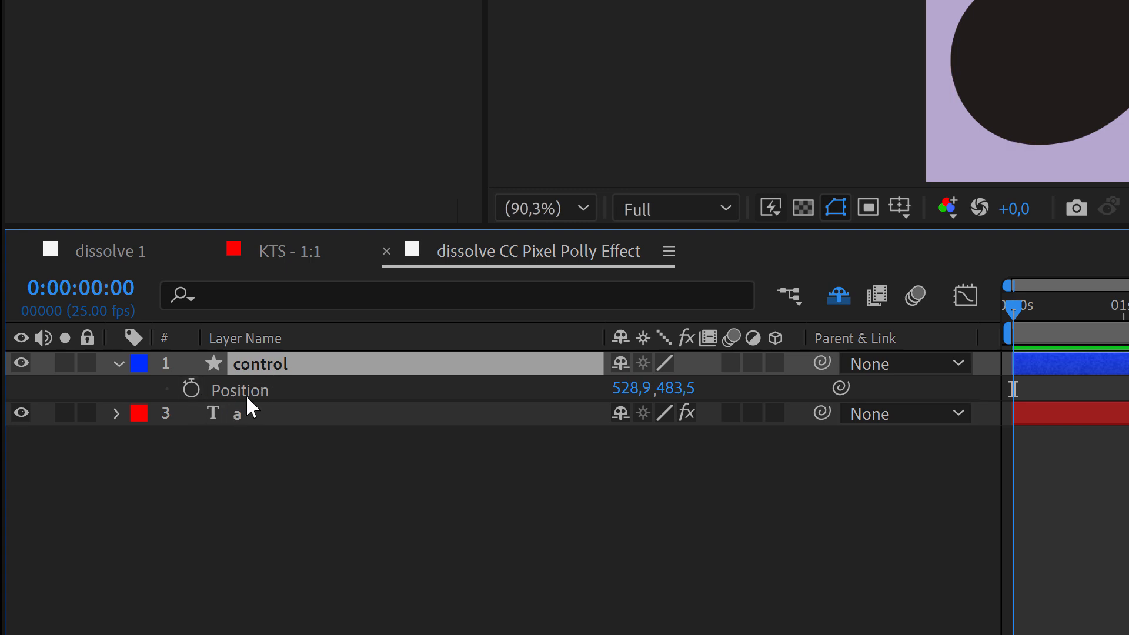
Step: Add an expression to the "a" layer's CC Pixel Polly Force Center that links it to the control layer's Position
click(242, 412)
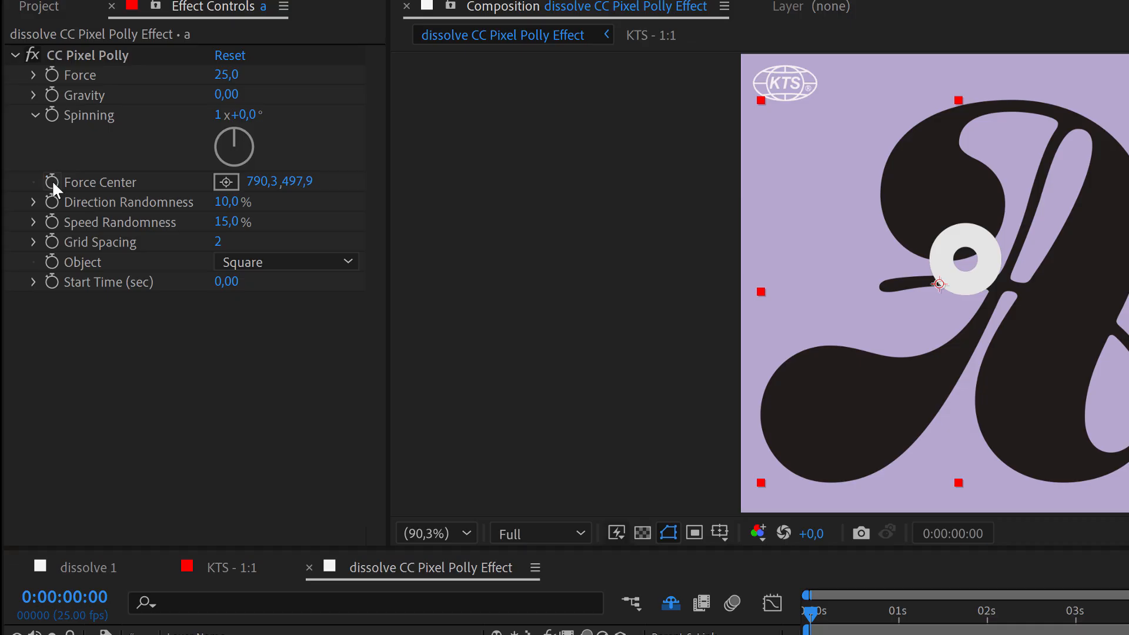
alt+click(52, 180)
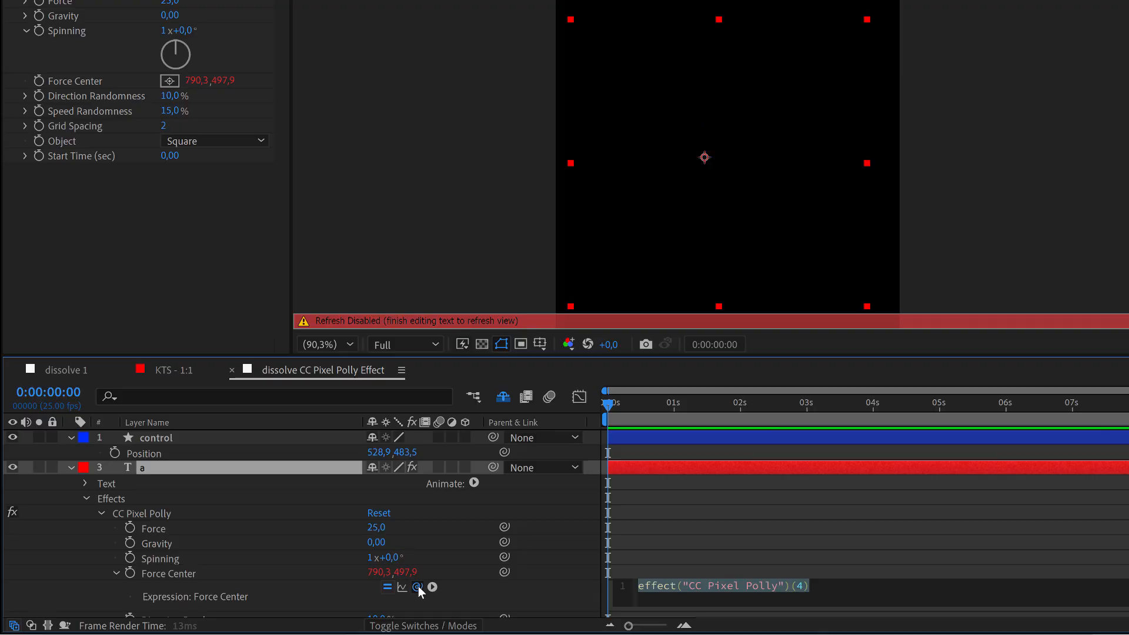
mouse_move(418, 587)
mouse_down()
mouse_move(431, 563)
mouse_move(418, 589)
mouse_up()
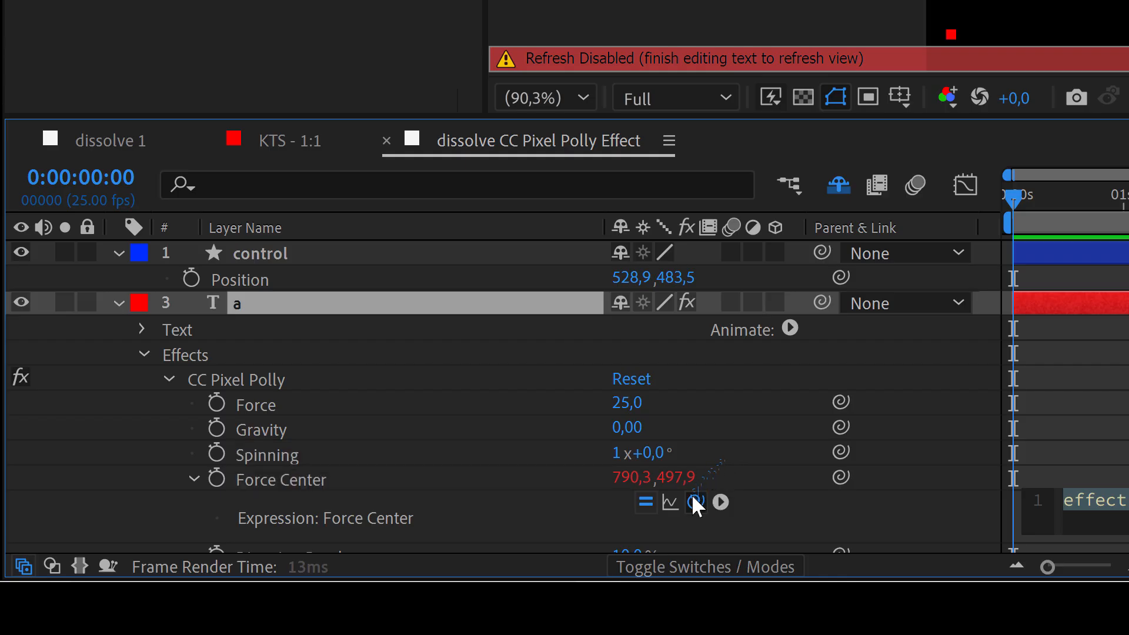
drag(697, 505, 270, 277)
click(273, 253)
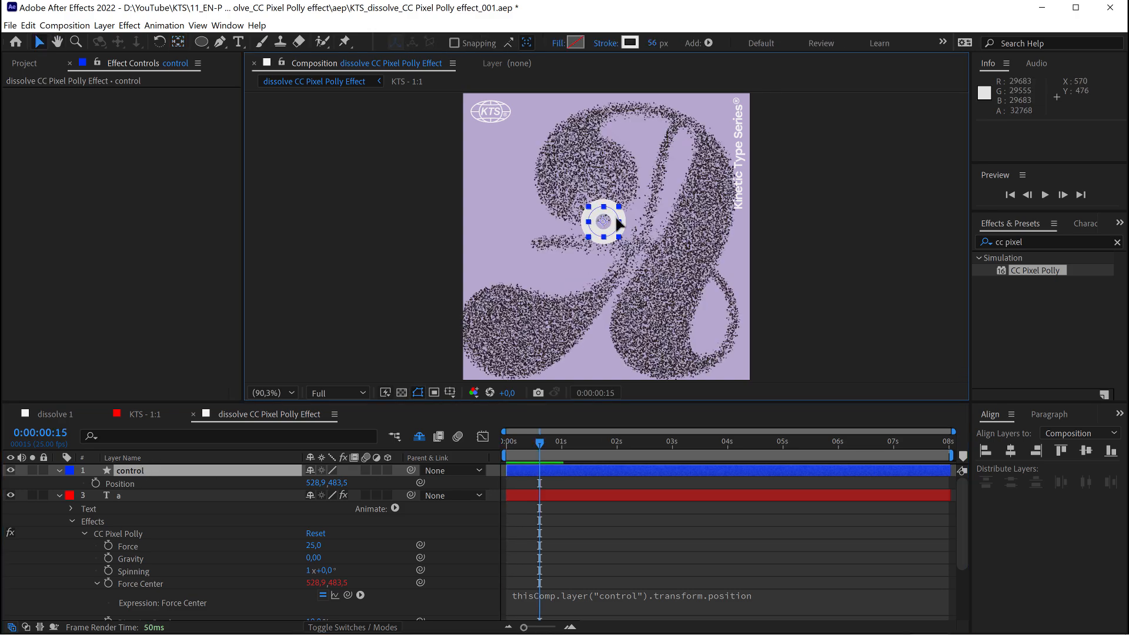
Step: Move the control circle over the letter's upper bowl and then its lower-left bowl, previewing the dissolve in between
drag(615, 219, 596, 189)
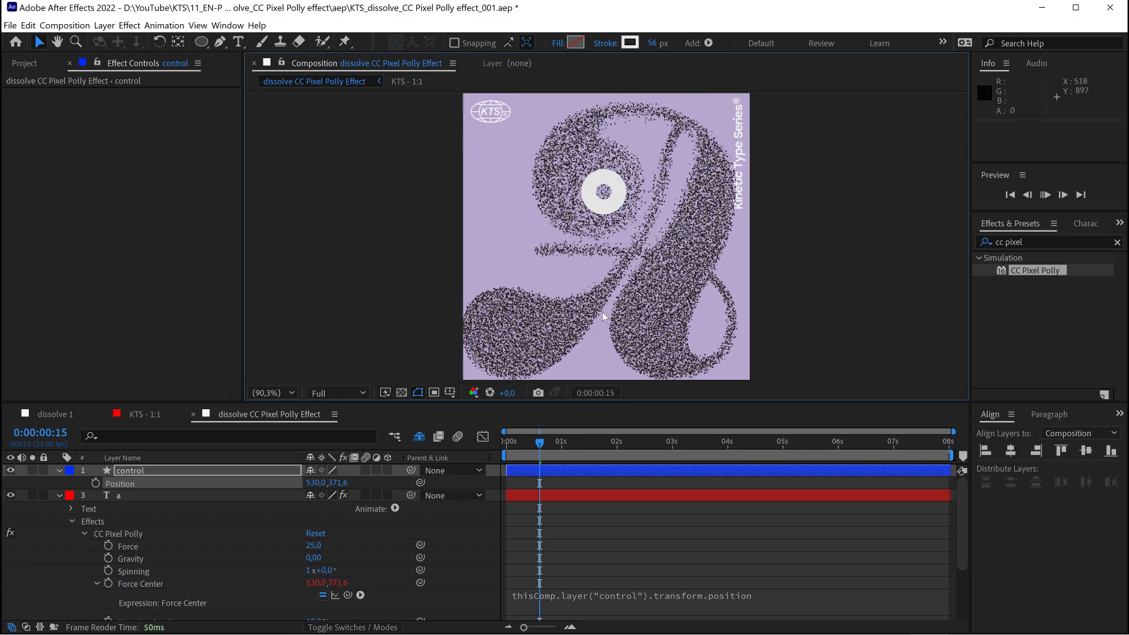
key(space)
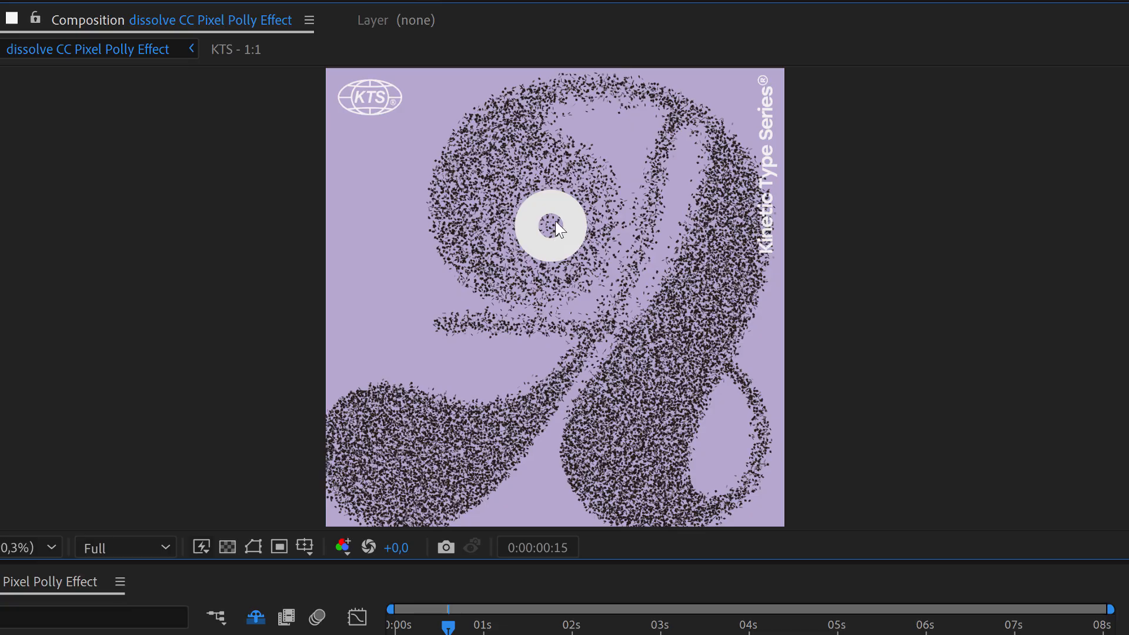
key(space)
drag(546, 265, 459, 444)
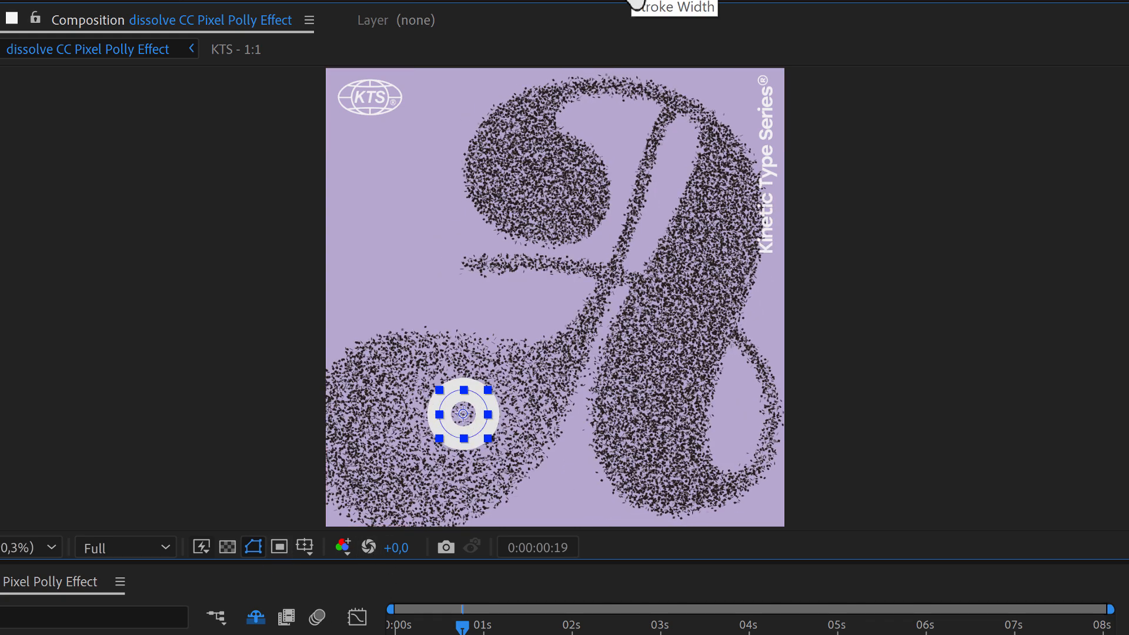
Step: Set the control circle's stroke width to 8 px
click(634, 1)
text(2)
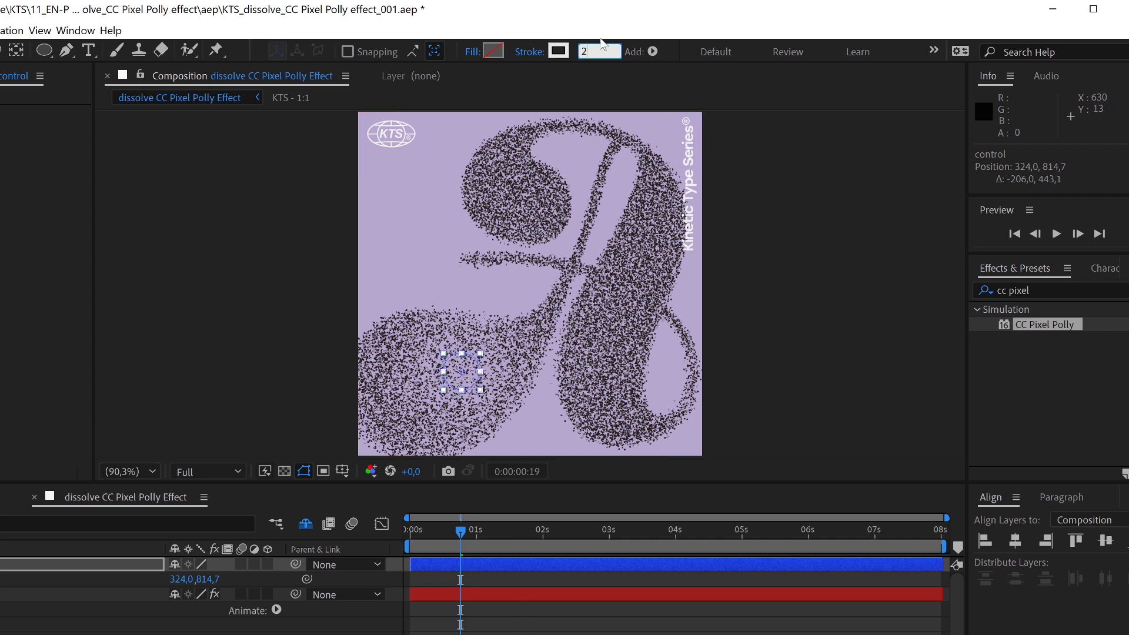
drag(602, 52, 570, 52)
text(8)
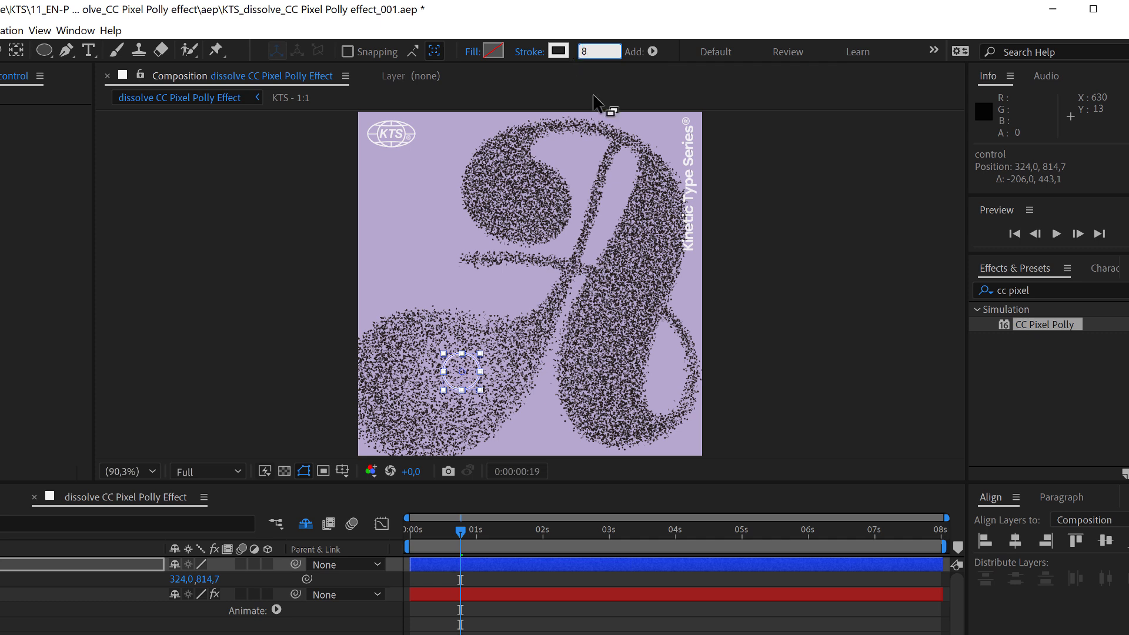
click(506, 583)
click(505, 568)
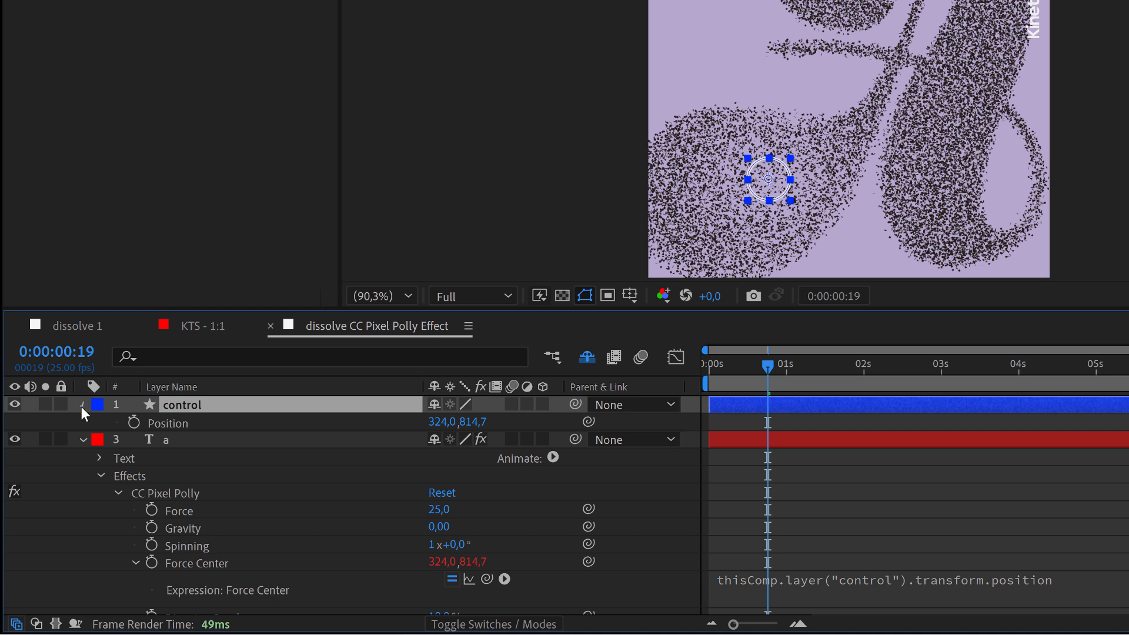
Step: Show all of the control layer's Transform properties and enlarge the timeline area to make room for both layers' settings
click(81, 405)
click(81, 406)
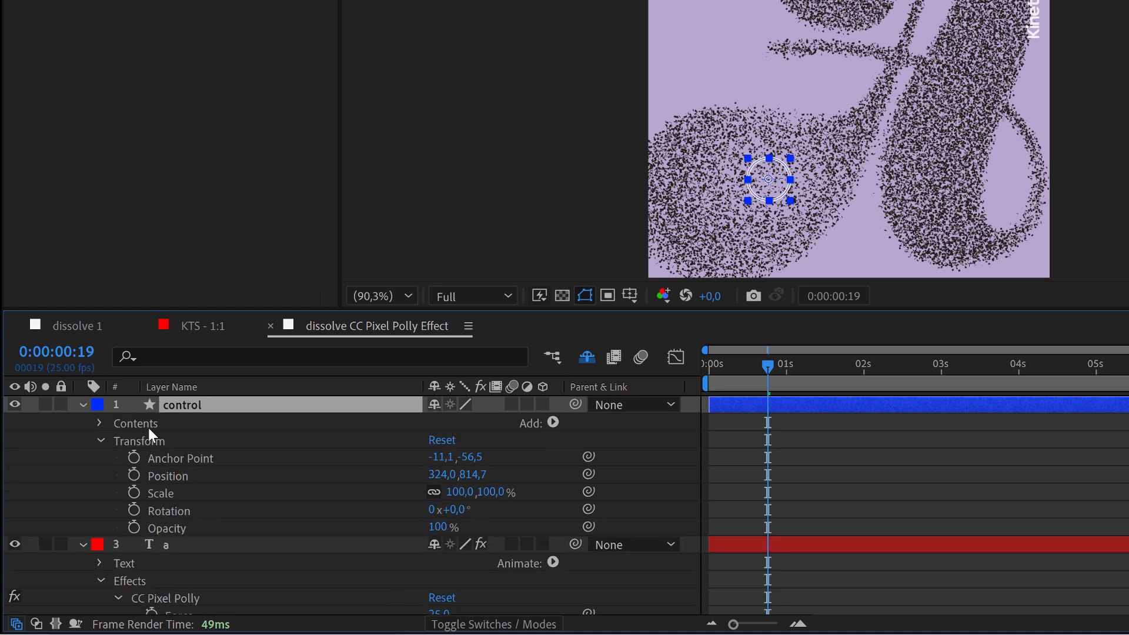
click(167, 493)
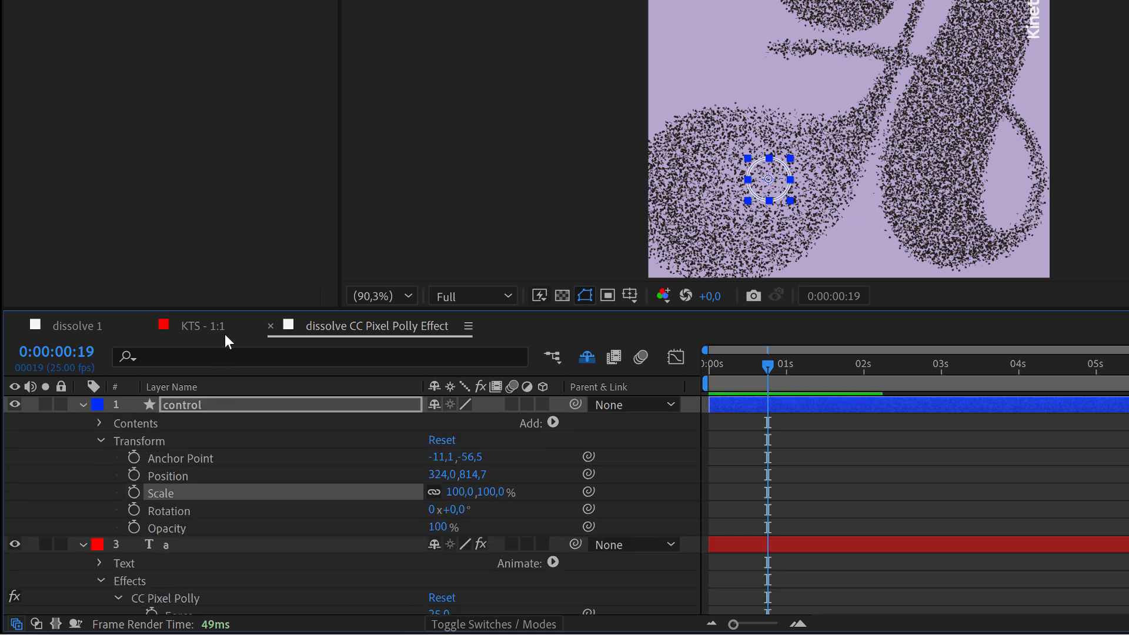
drag(224, 311, 467, 200)
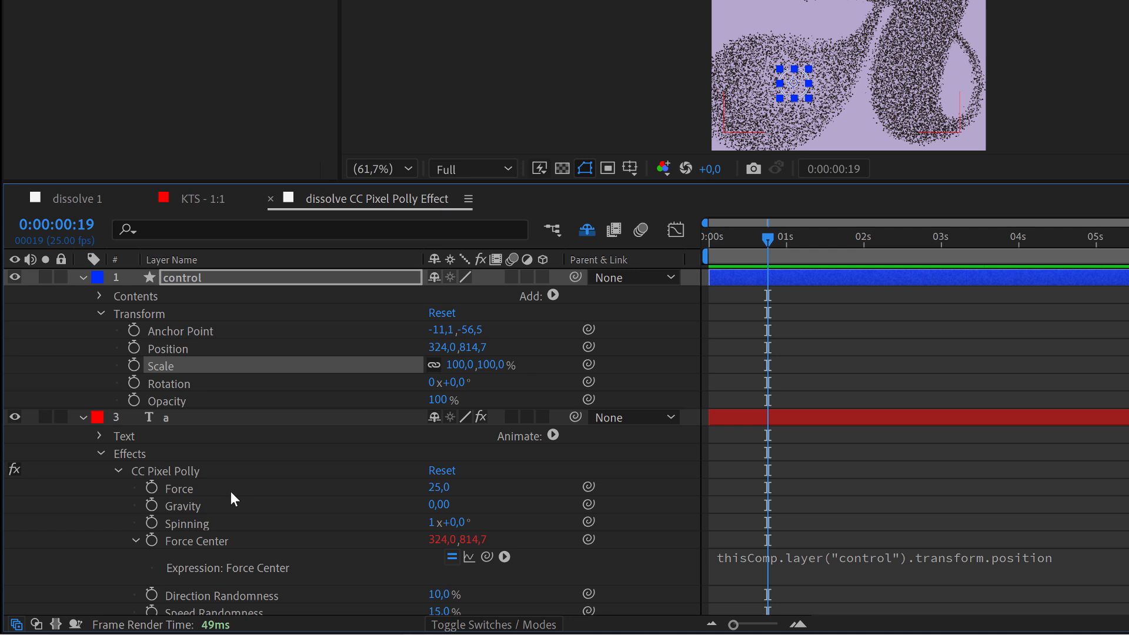
Step: Add an expression to the "a" layer's CC Pixel Polly Force linking it to the control layer's Scale, and preview the dissolve
alt+click(152, 489)
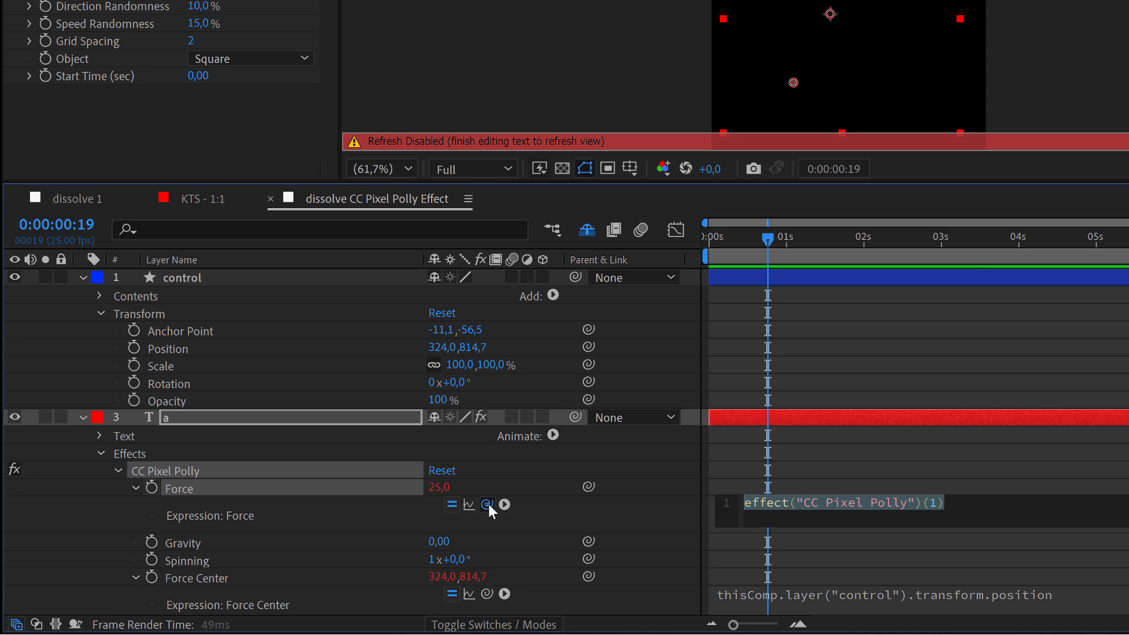
drag(488, 503, 221, 370)
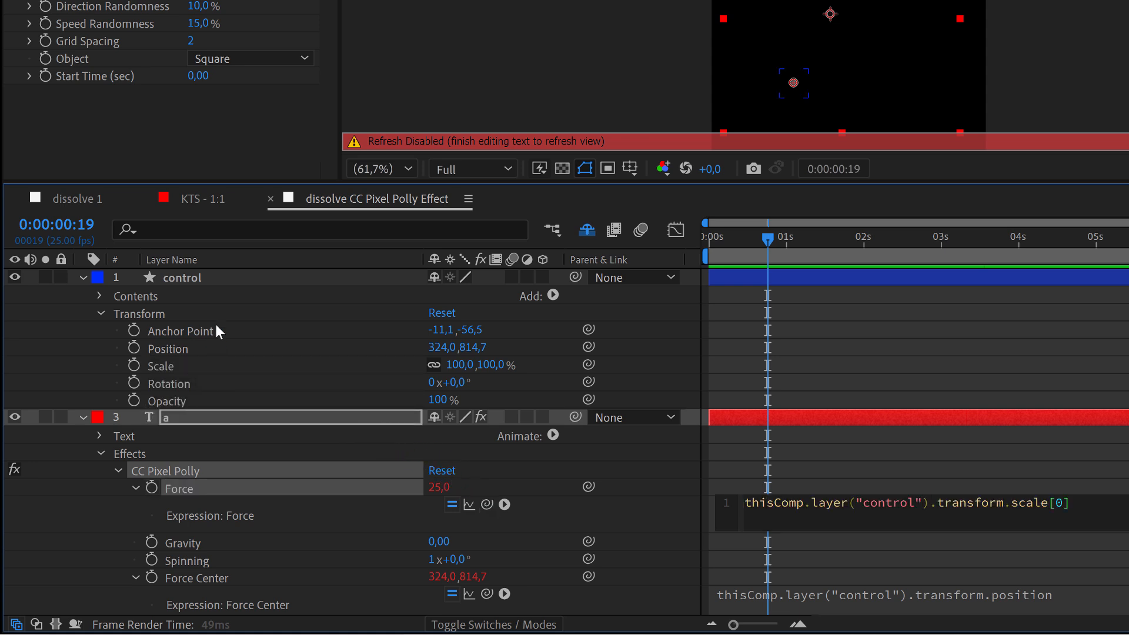
click(215, 277)
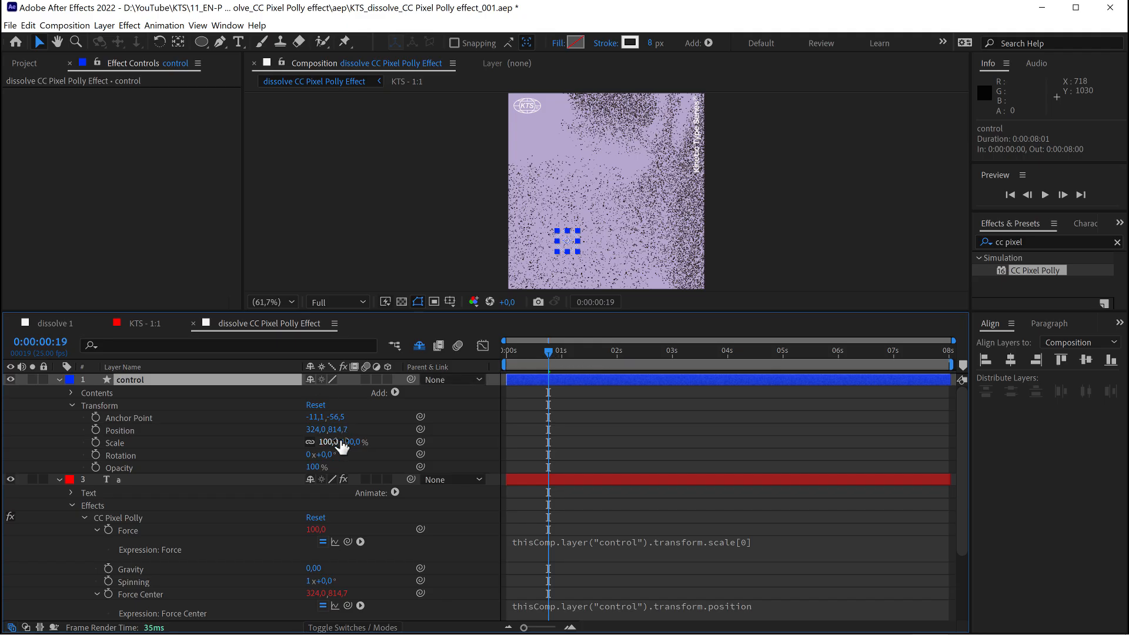
key(Home)
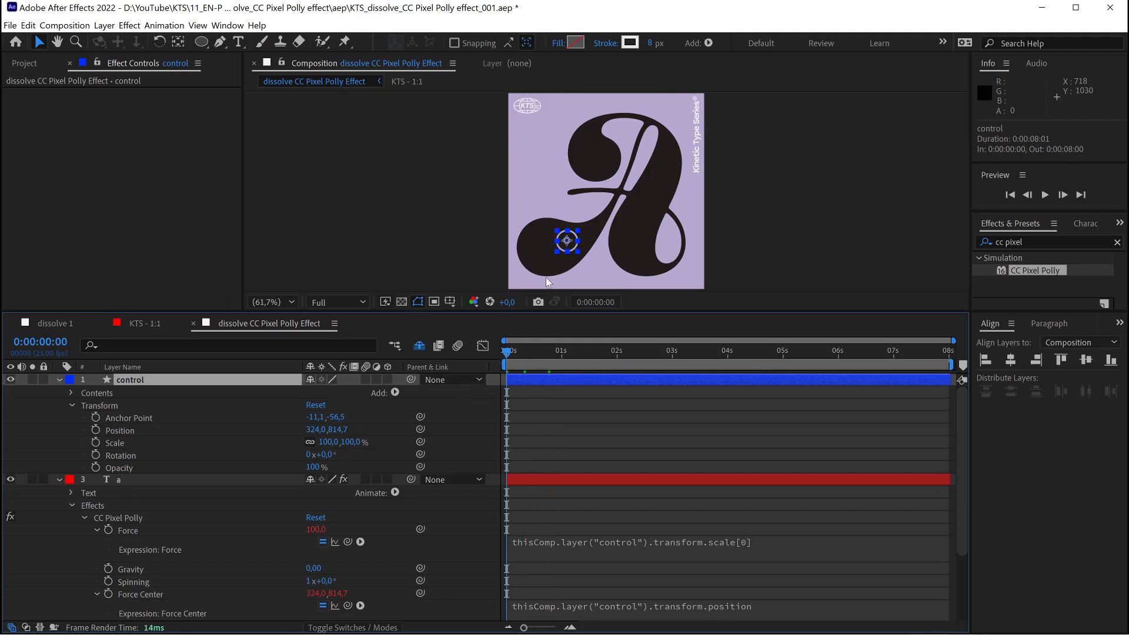
key(space)
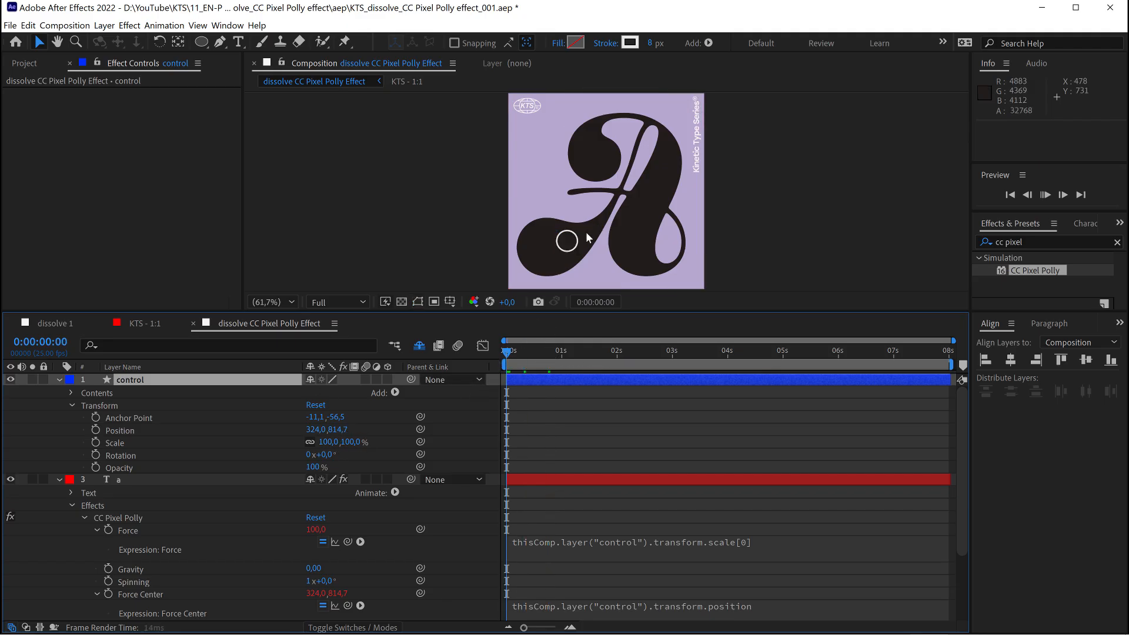
key(space)
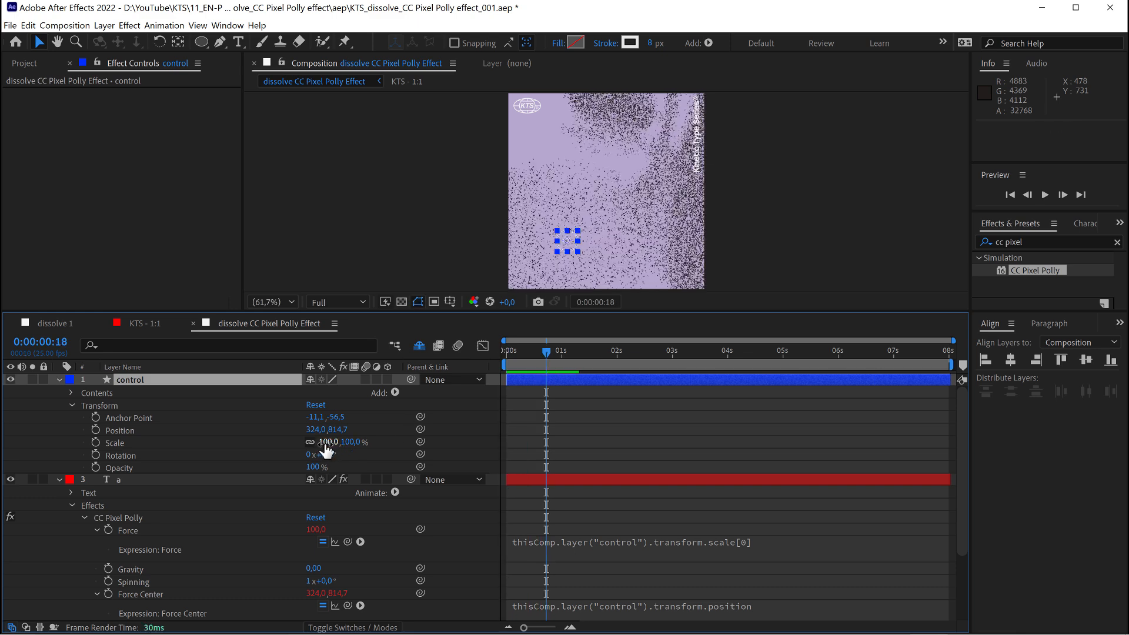
Step: Keyframe the control layer's Scale at 5% on the first frame
drag(527, 354, 500, 359)
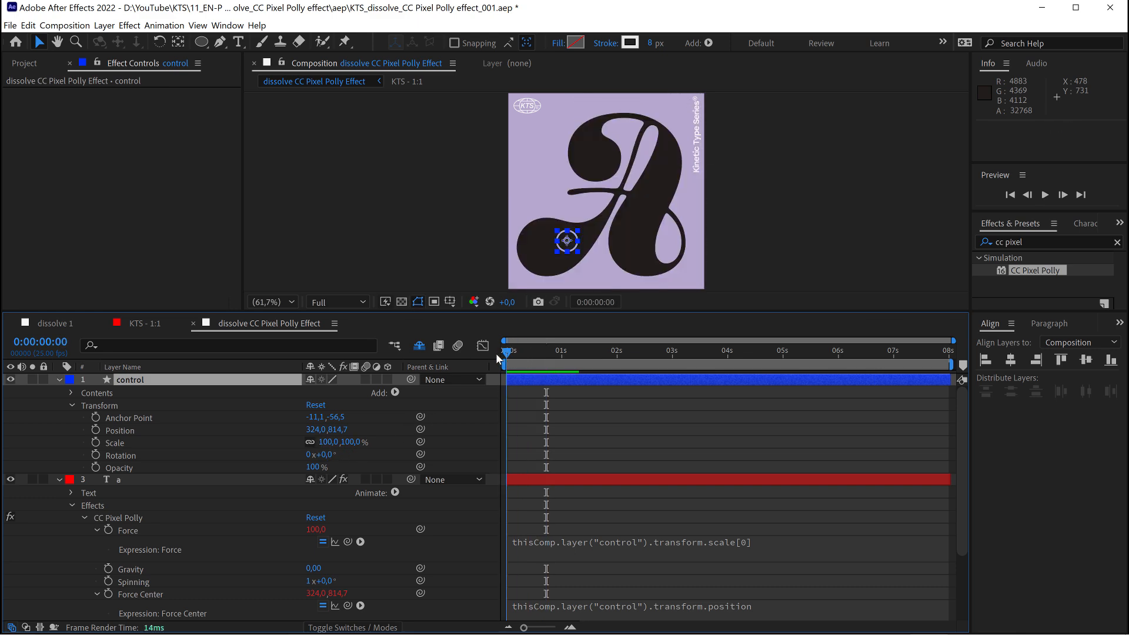
click(95, 442)
click(327, 441)
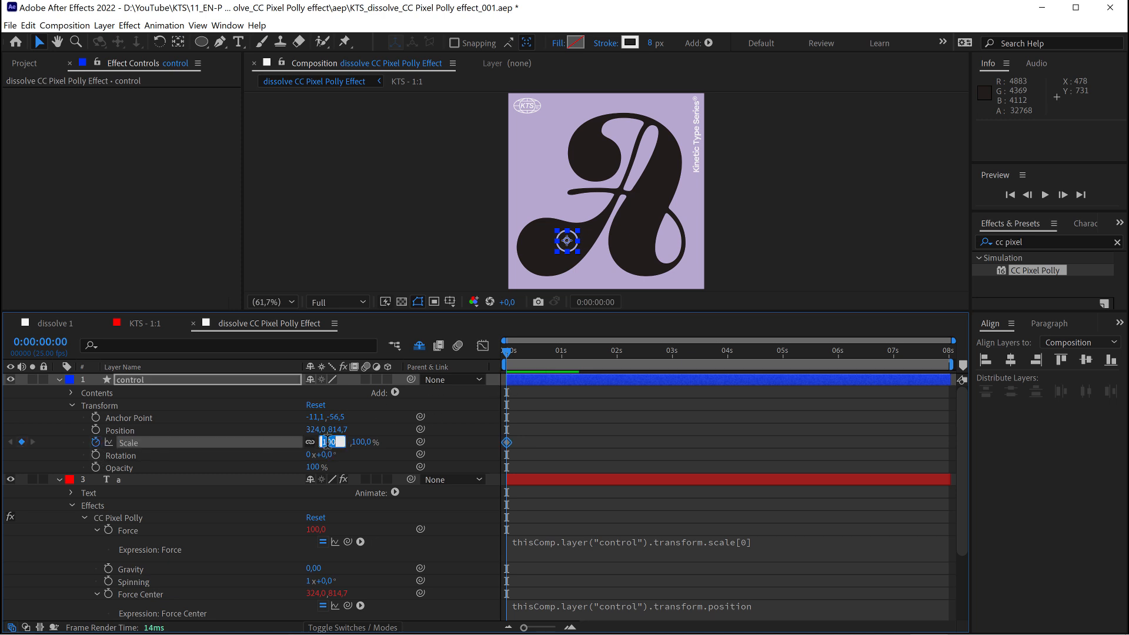
text(5)
click(554, 421)
click(558, 381)
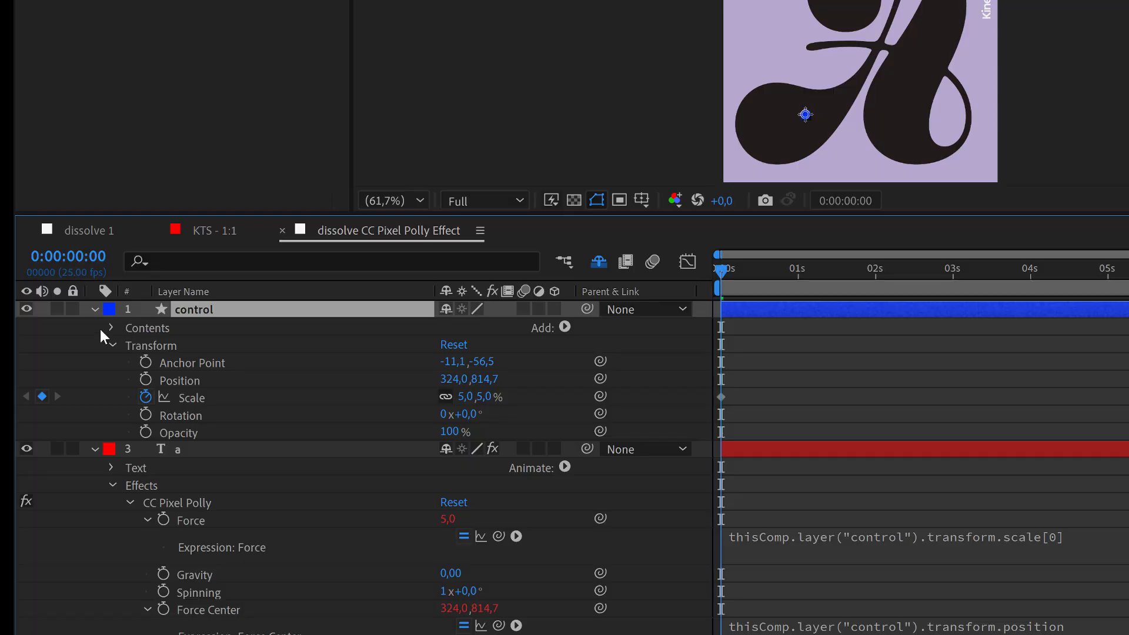
Step: Enlarge the control layer's Ellipse 1 group to 765% using the shape group's own transform Scale
click(71, 392)
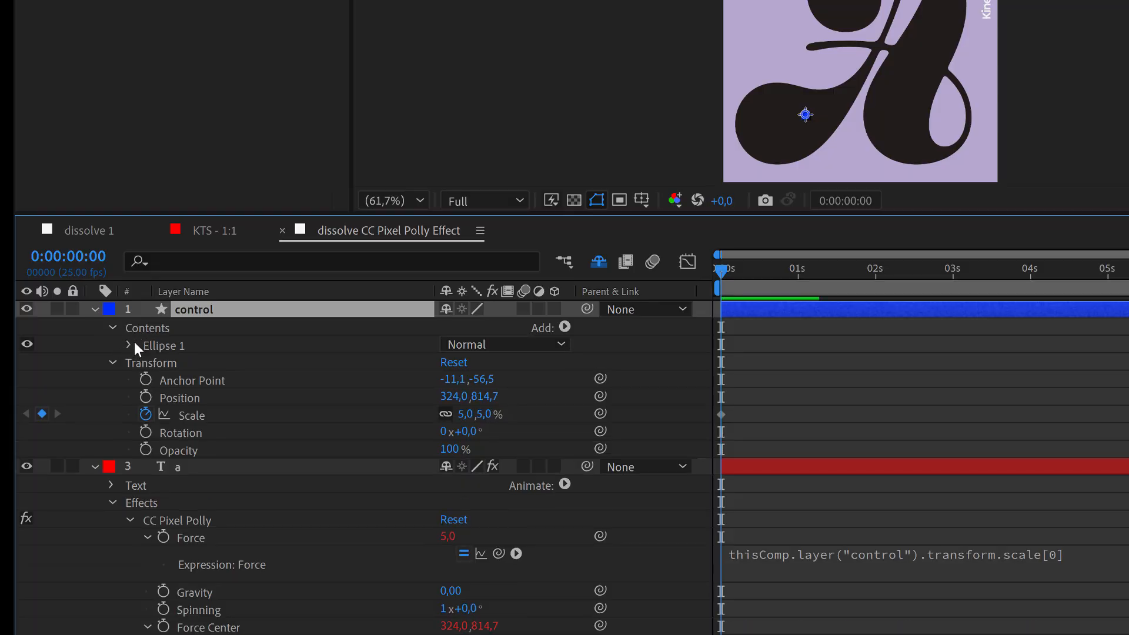
click(130, 344)
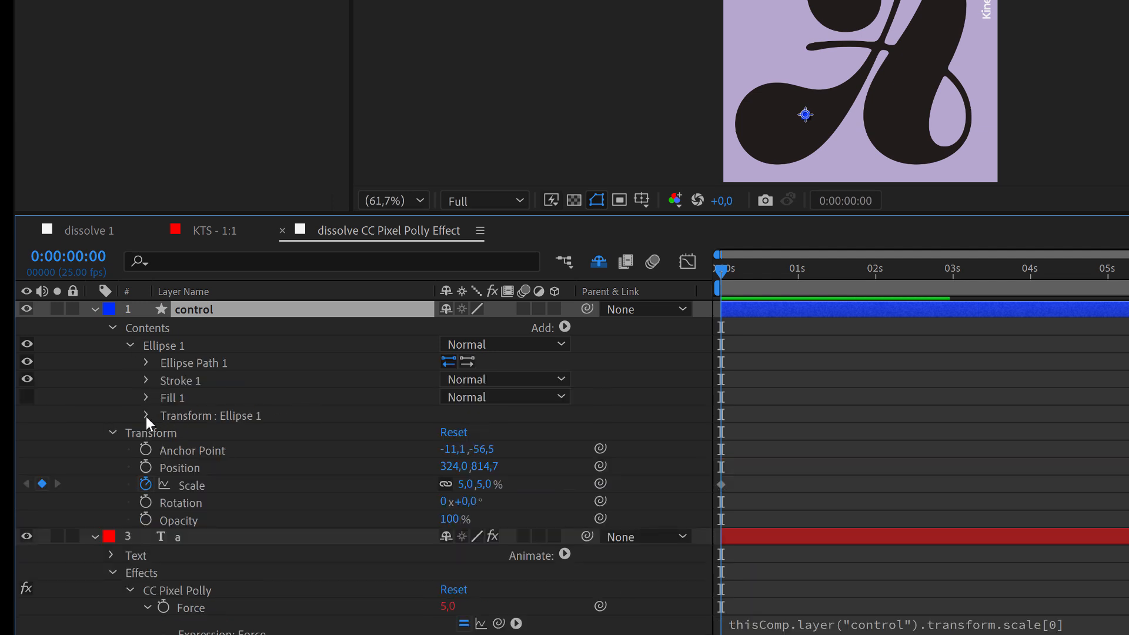
click(147, 415)
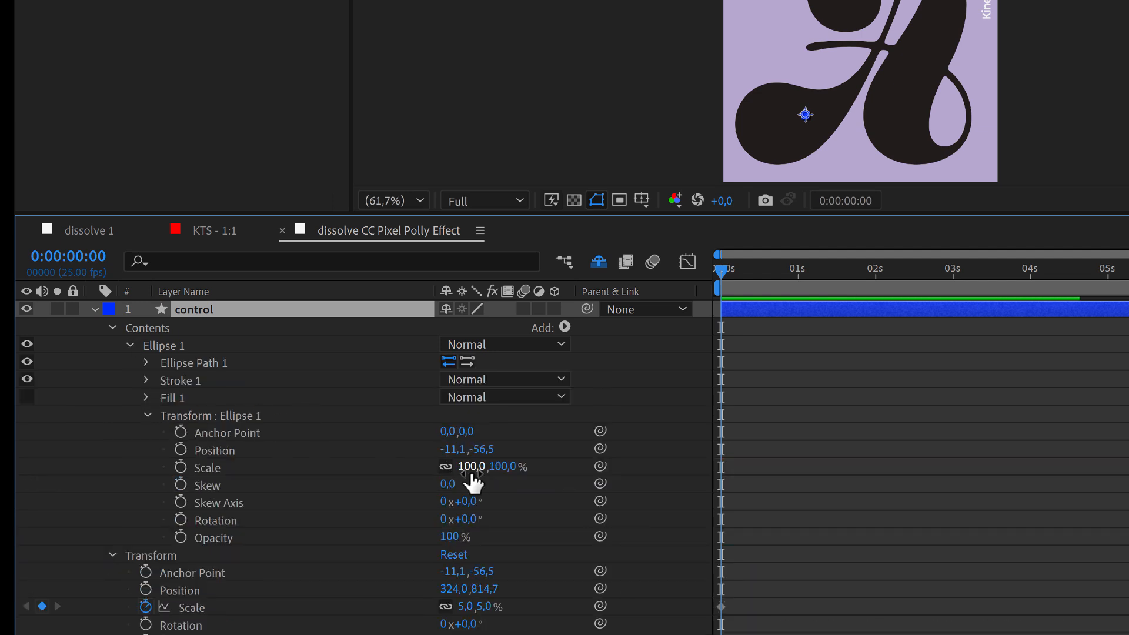
drag(472, 468, 1021, 406)
click(1020, 406)
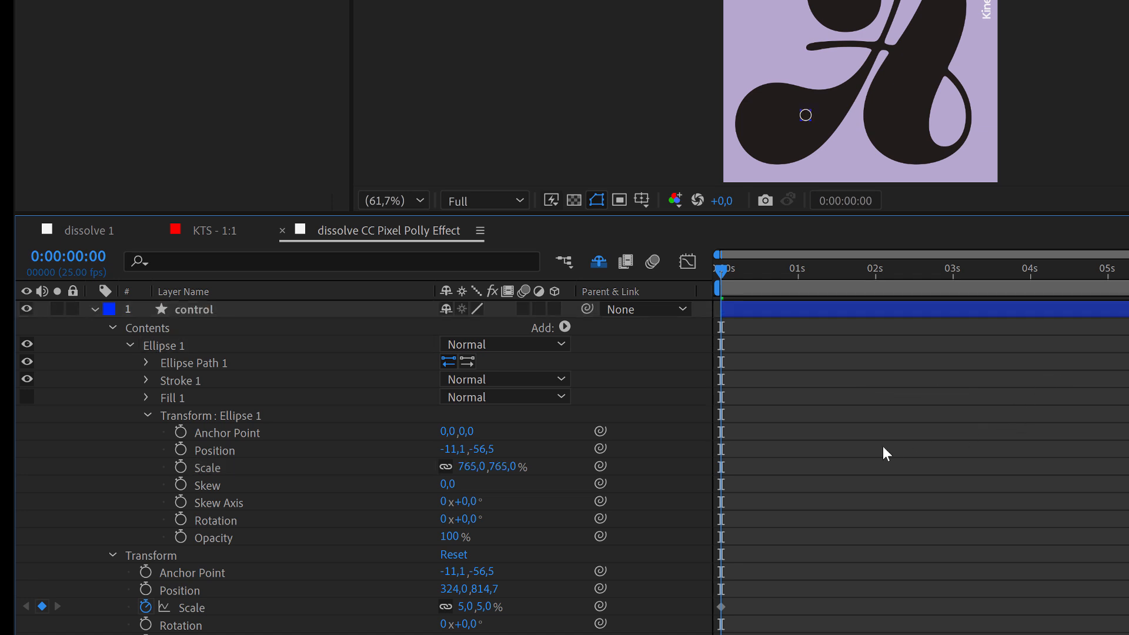
click(113, 328)
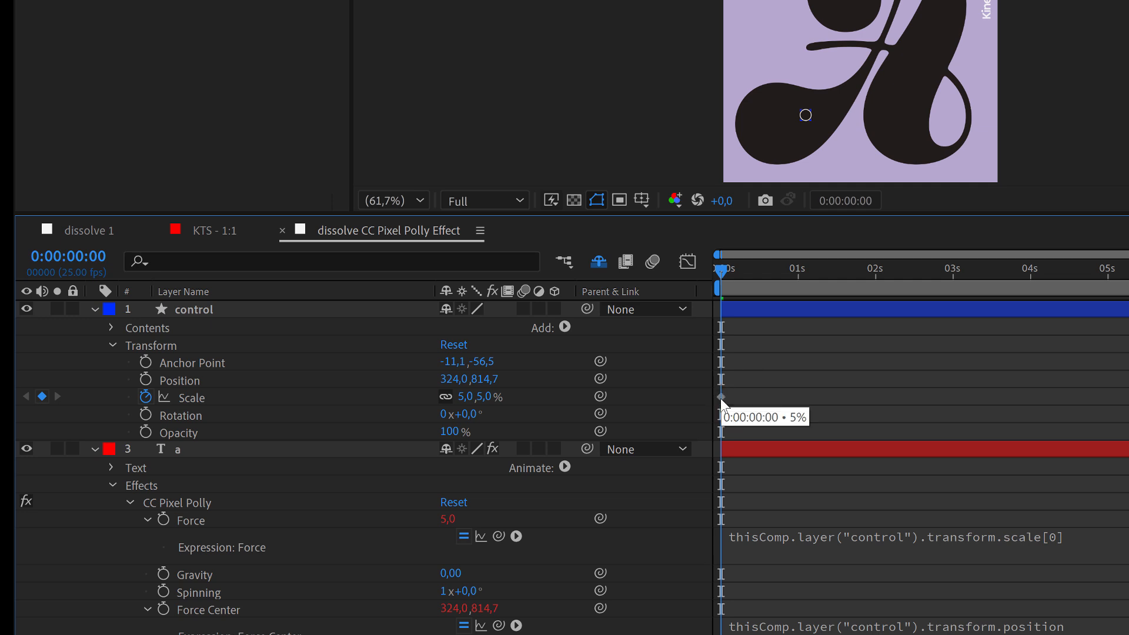
Step: Add a Position keyframe to the control layer on the first frame and preview the animation
click(721, 398)
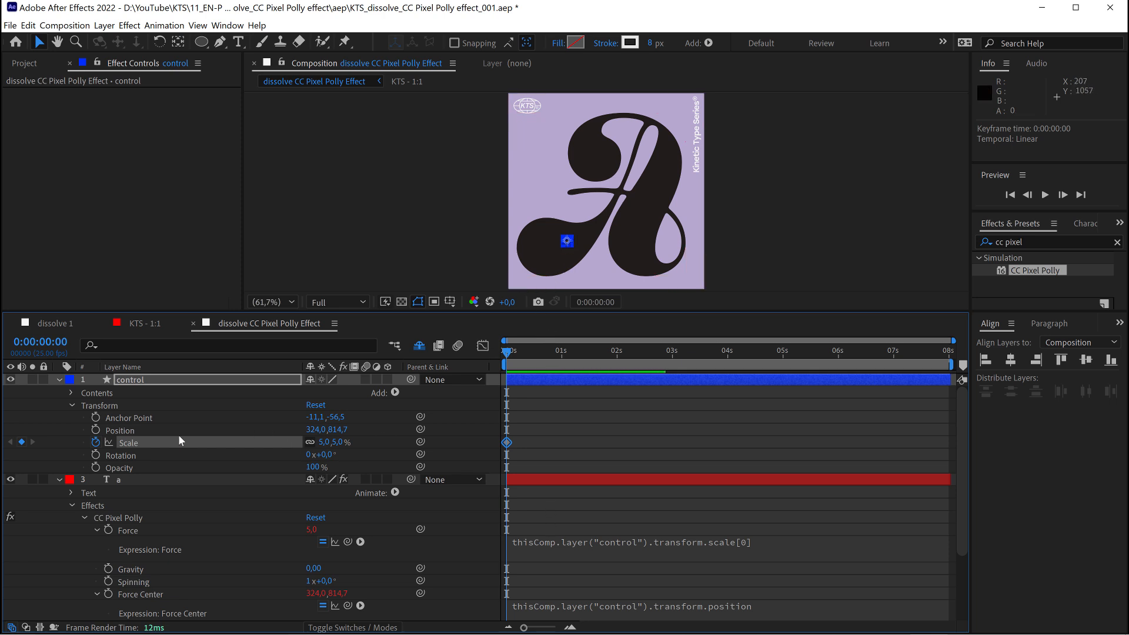
click(96, 430)
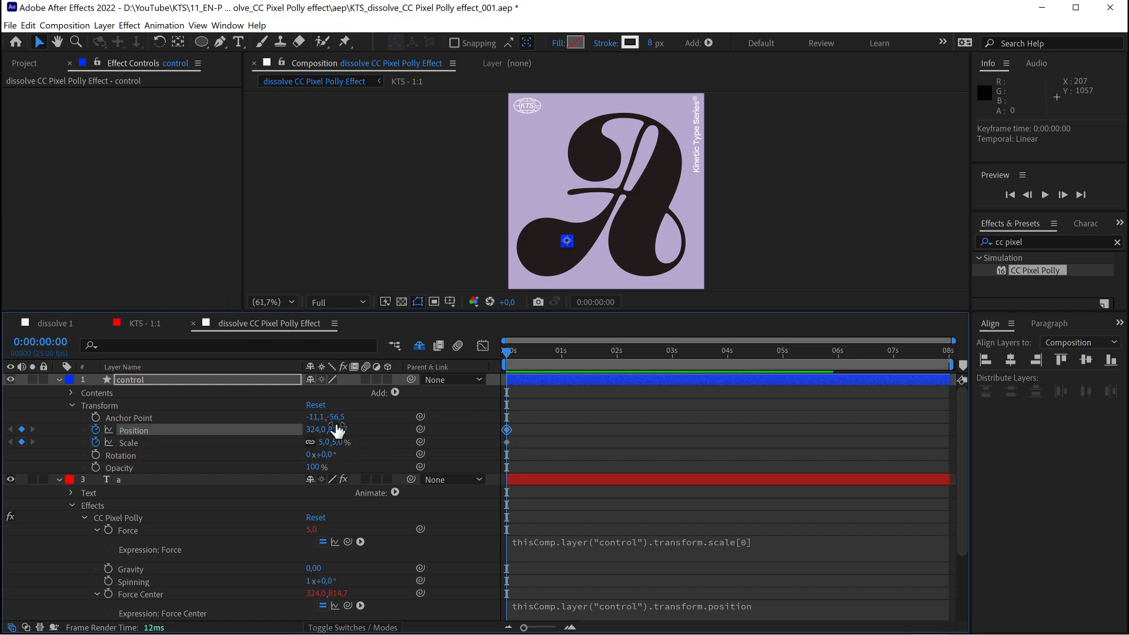
key(space)
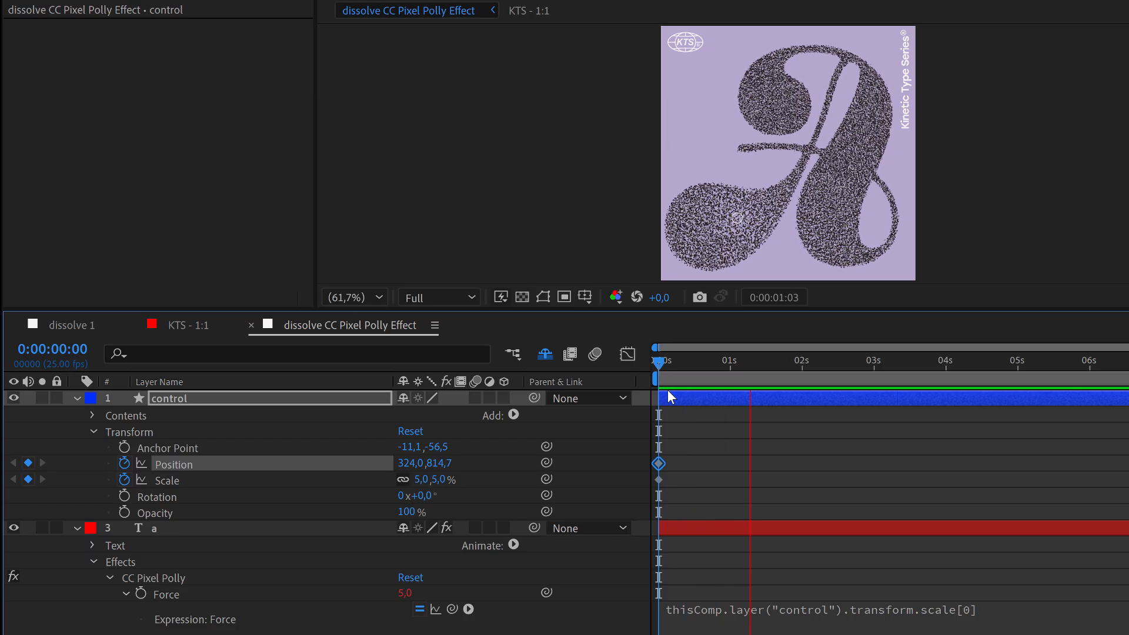
key(space)
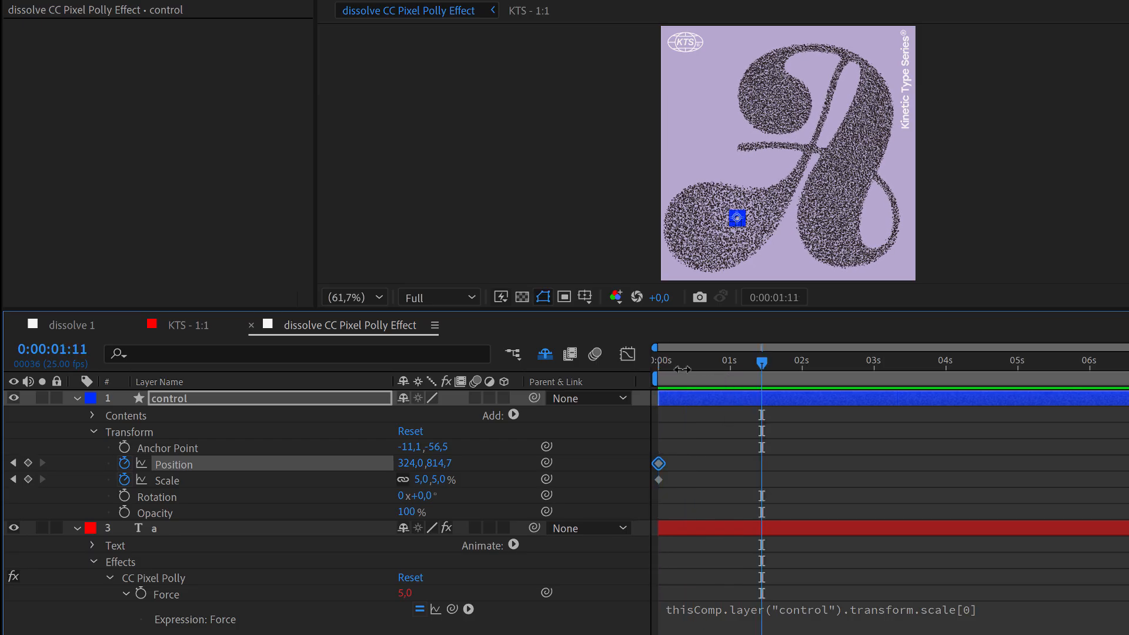
Step: Change the control layer's Scale keyframe on the first frame to 1% and preview the dissolve
click(418, 481)
text(1)
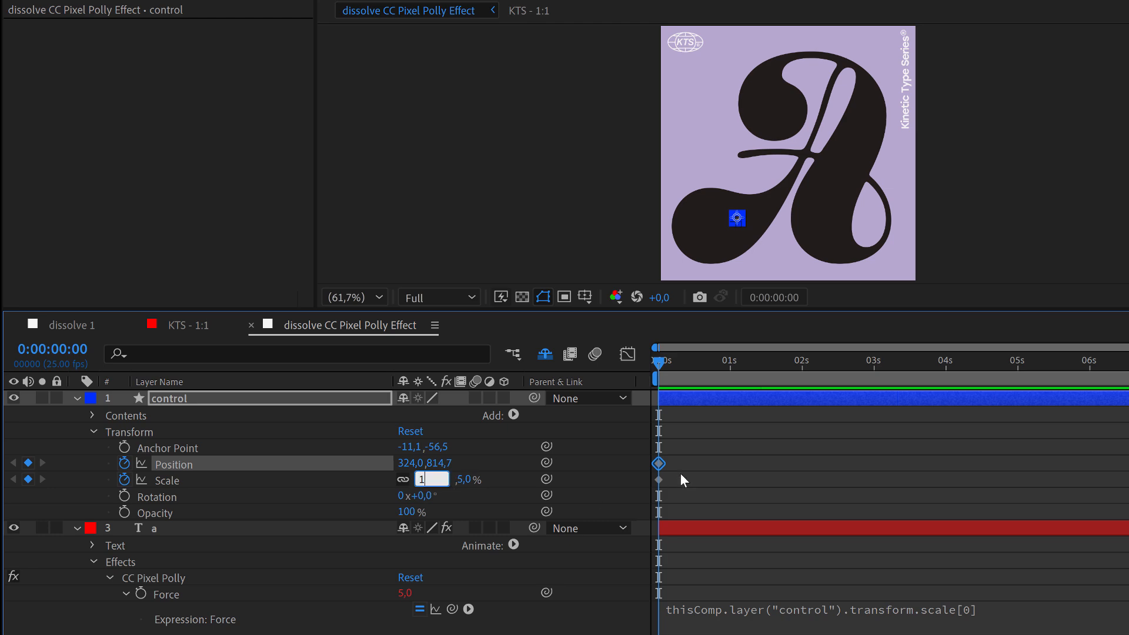
click(680, 472)
key(space)
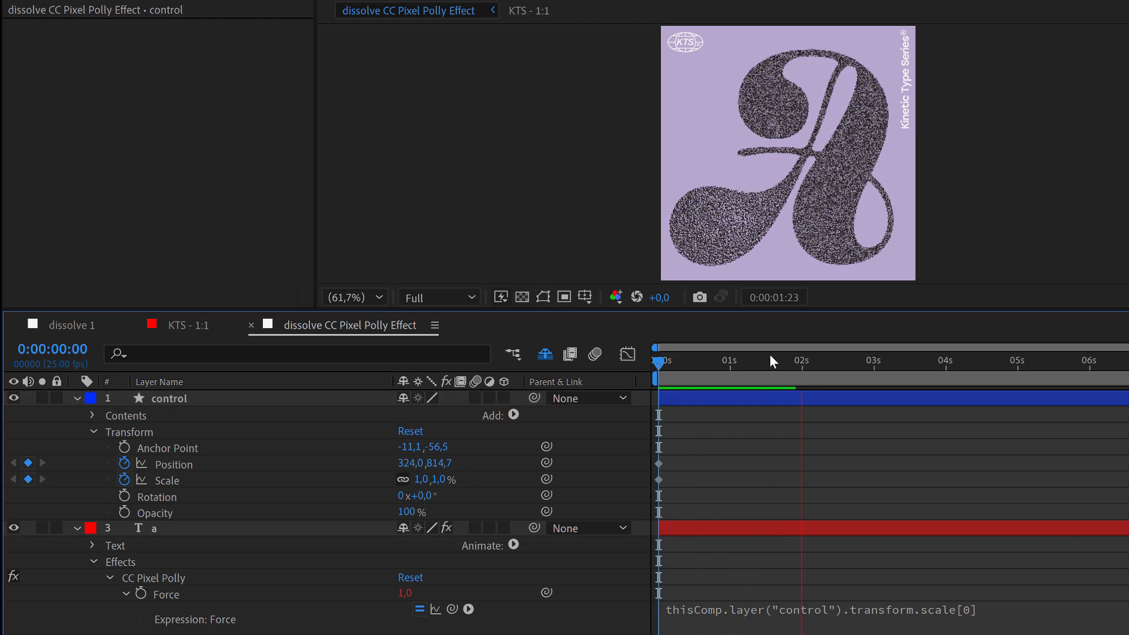
key(space)
Step: Add a 12% Scale keyframe to the control layer at 0:00:01:17
drag(652, 368, 778, 376)
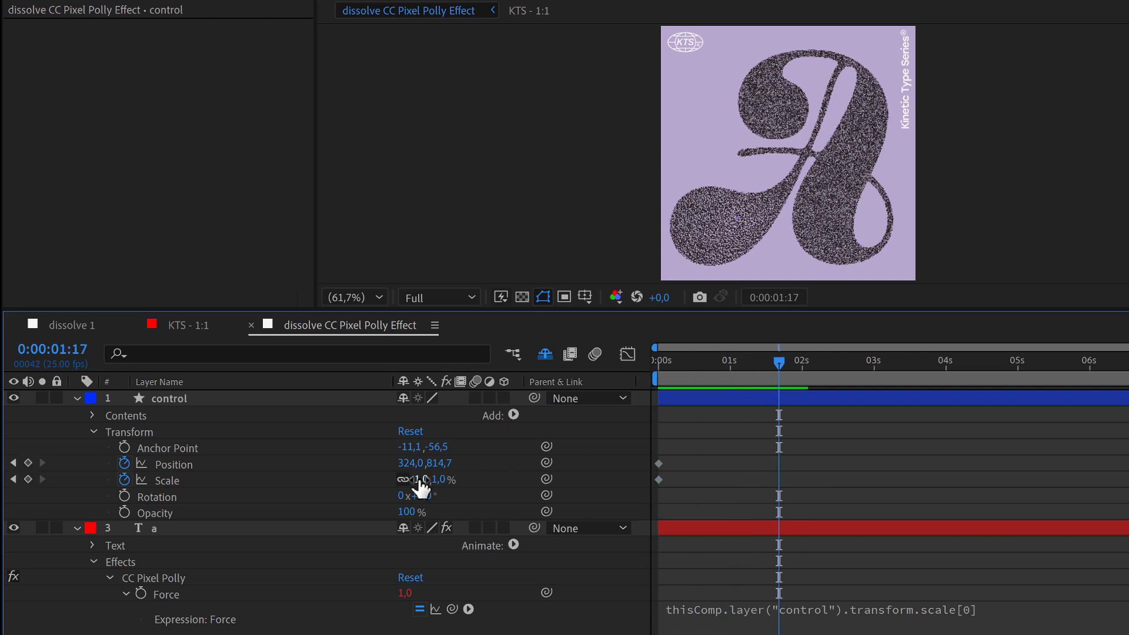
click(421, 479)
text(12)
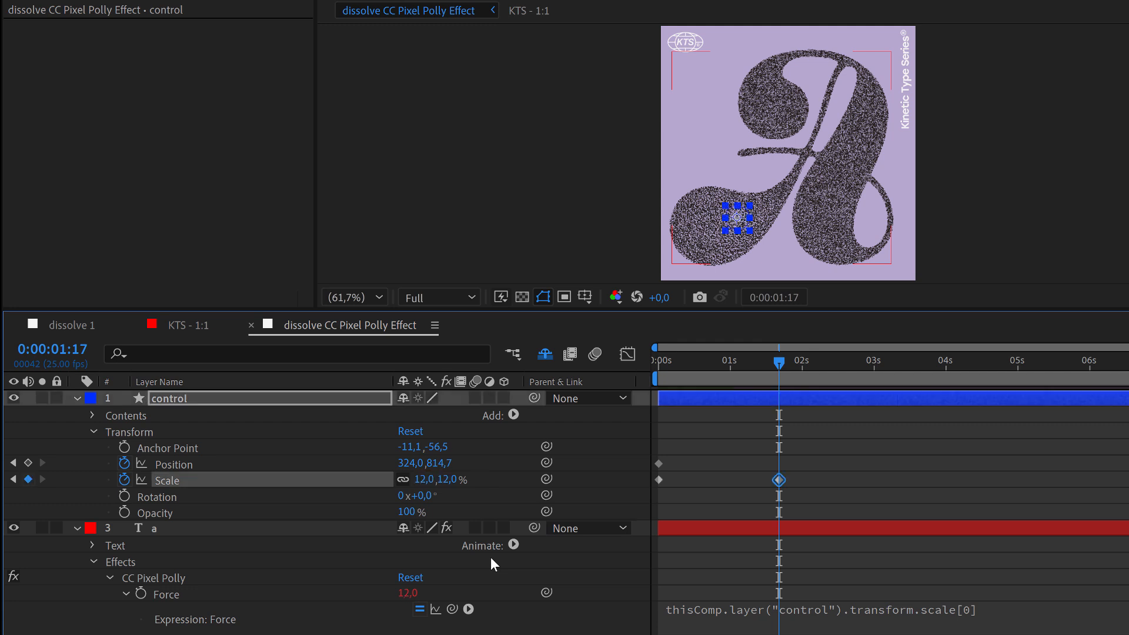
key(Return)
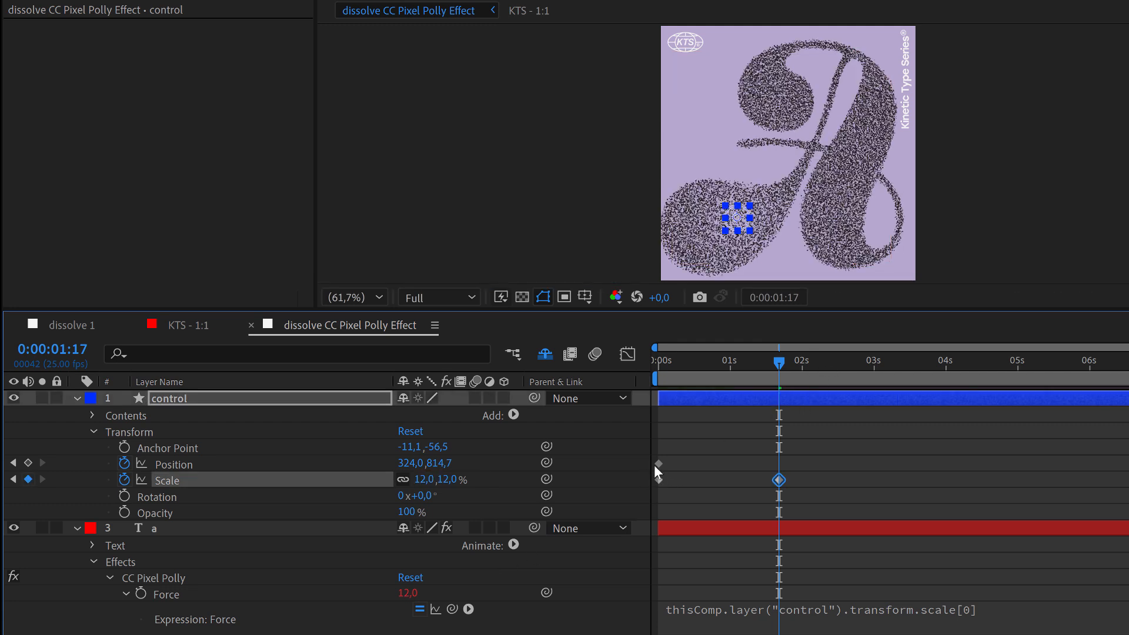
Step: Shift the control layer's Position keyframe to 0:00:01:17 and keyframe the circle over the letter's upper bowl at 0:00:02:22
drag(658, 463, 778, 464)
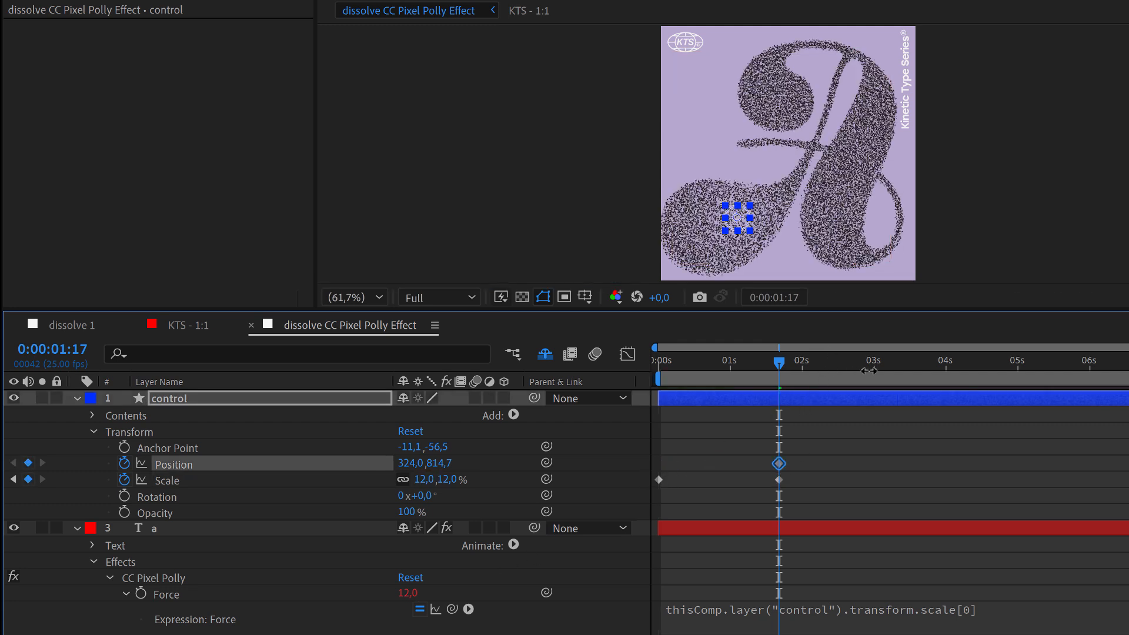
drag(849, 365, 865, 363)
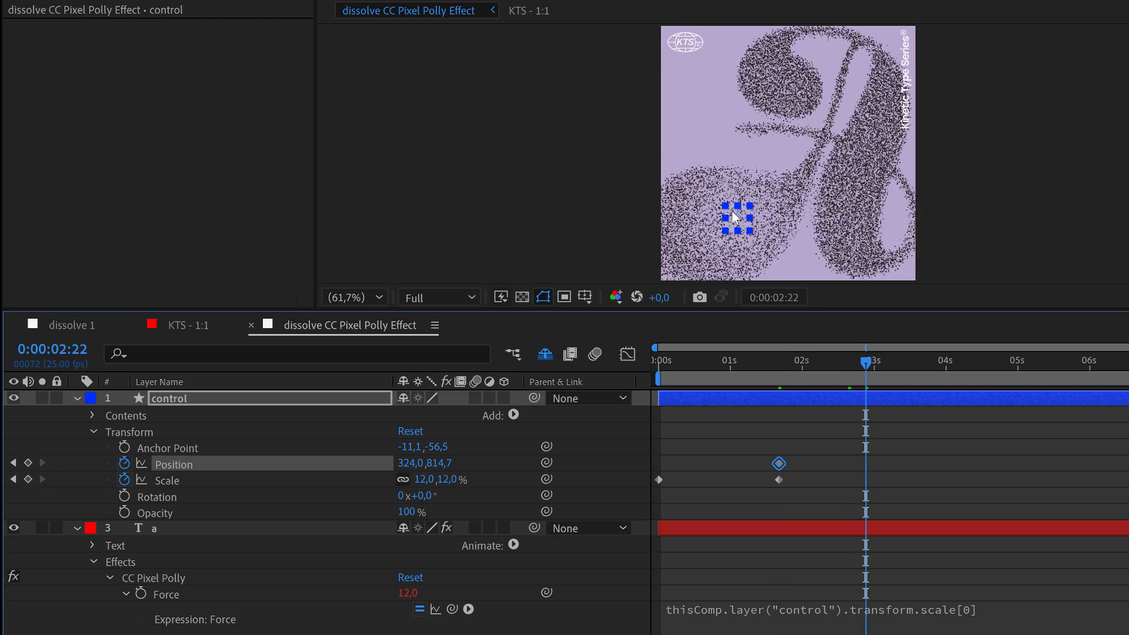
drag(736, 219, 769, 96)
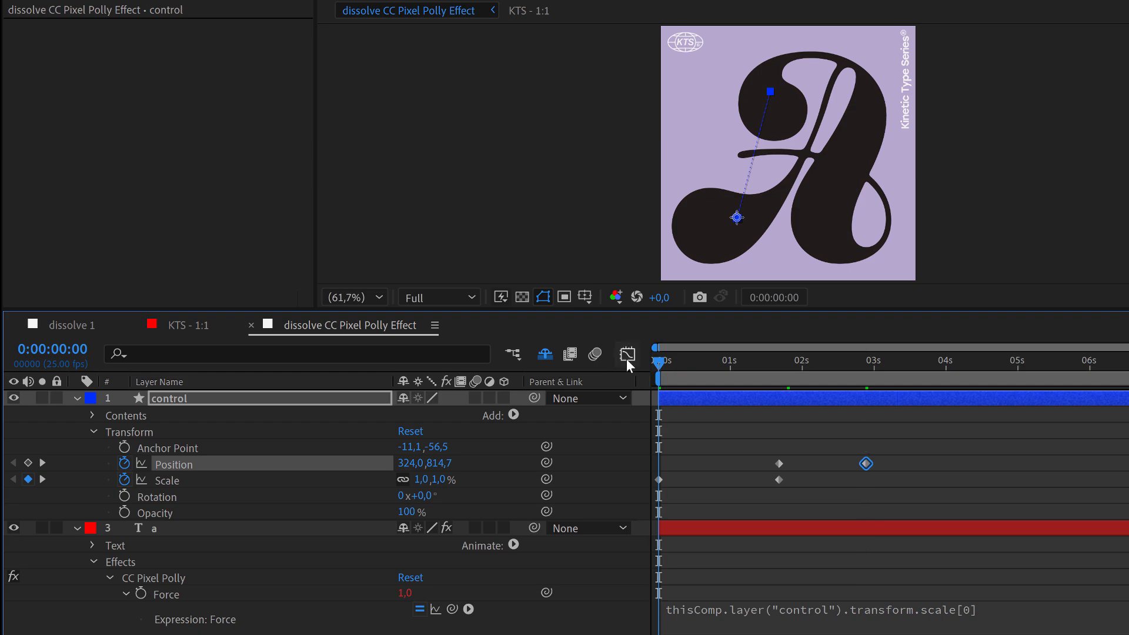
Step: Preview the animated control circle's effect on the dissolve and return to the first frame
key(space)
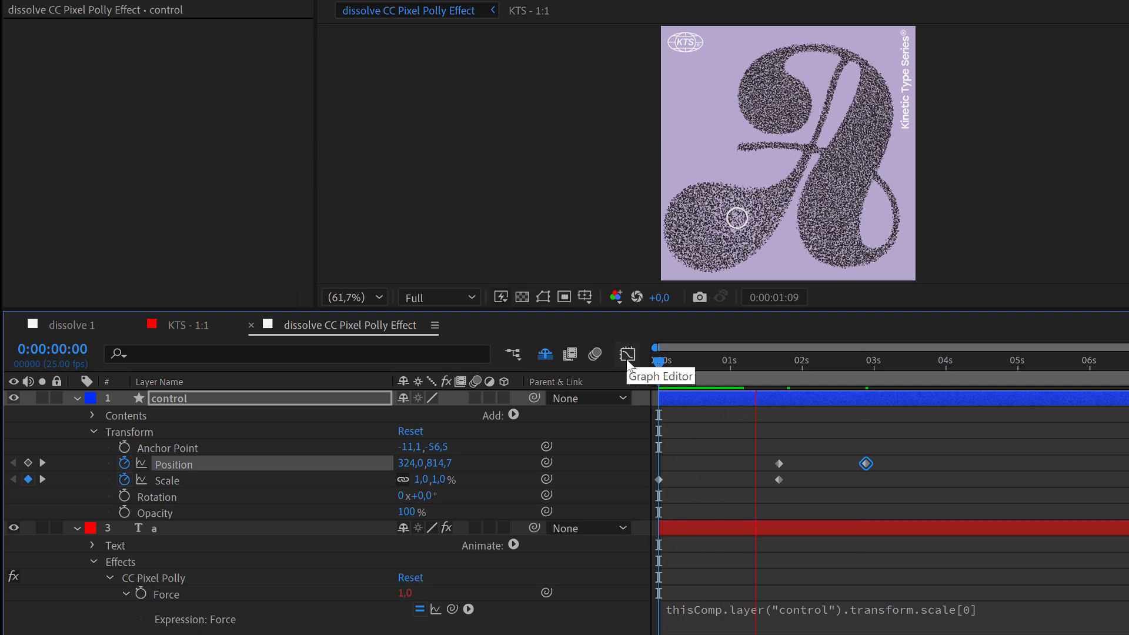
key(space)
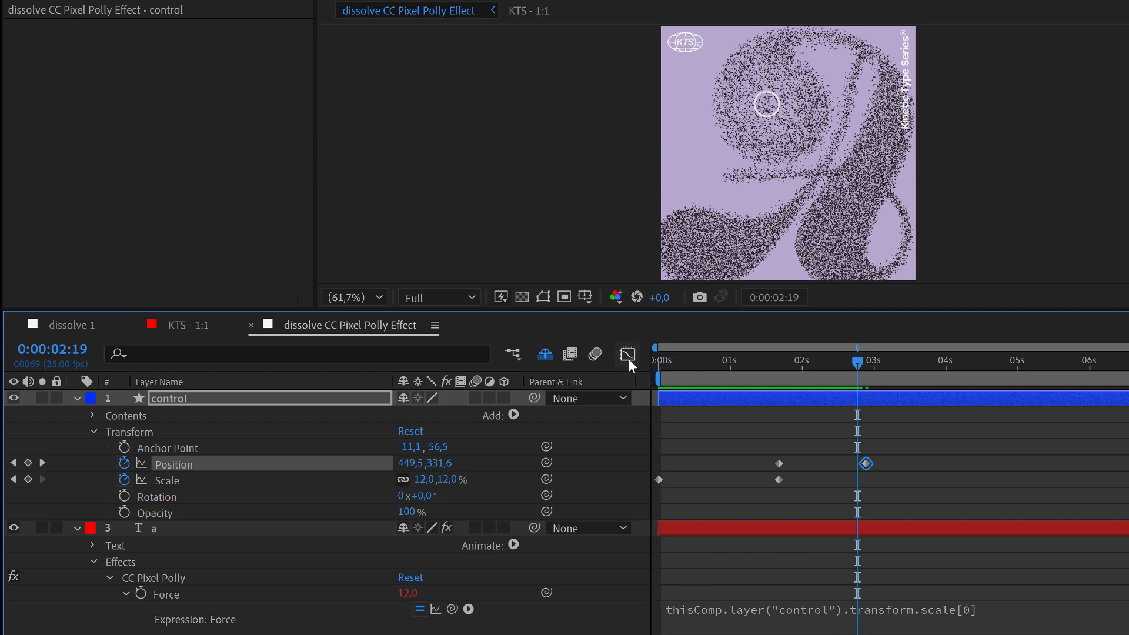
drag(746, 369, 667, 376)
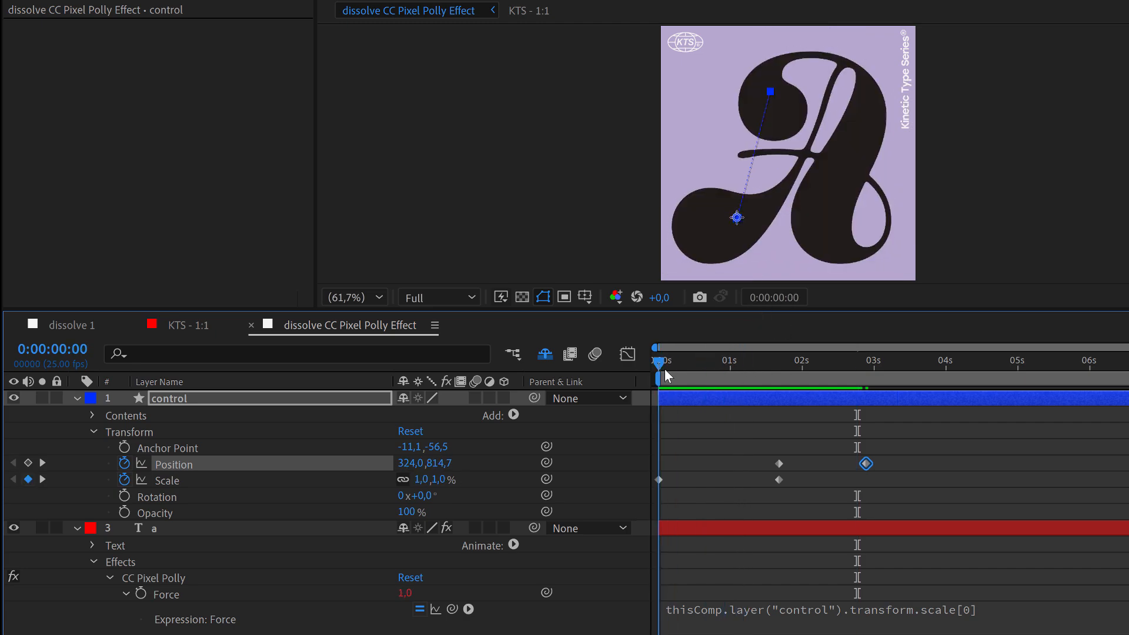
Step: Play the dissolve animation and scrub through the growing control circle around 0:00:01:02
key(space)
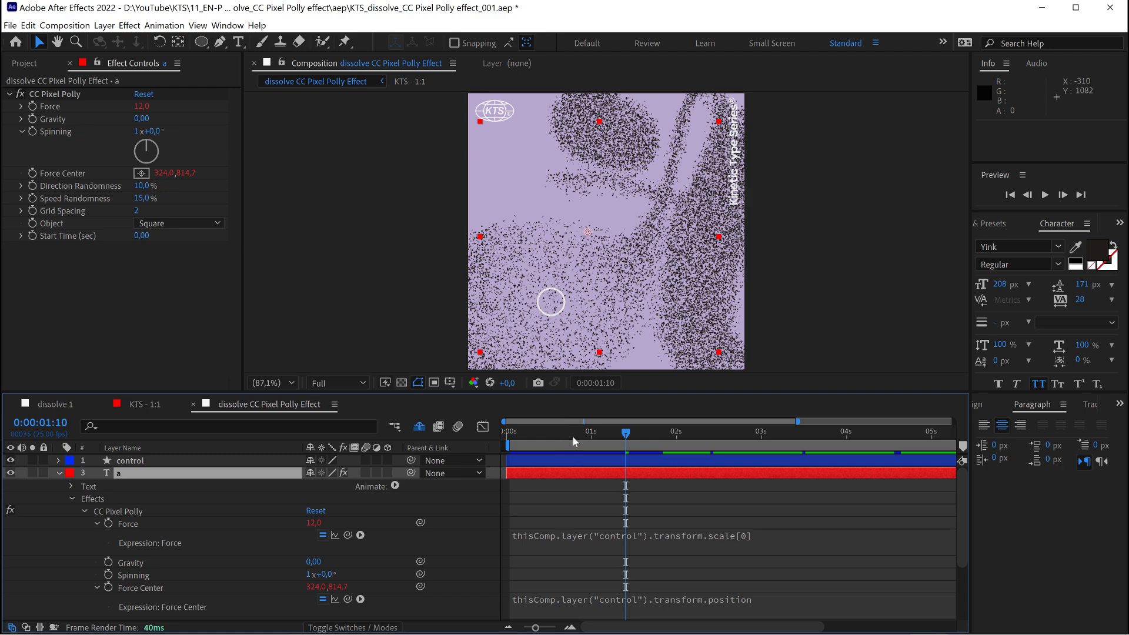
drag(570, 438, 600, 438)
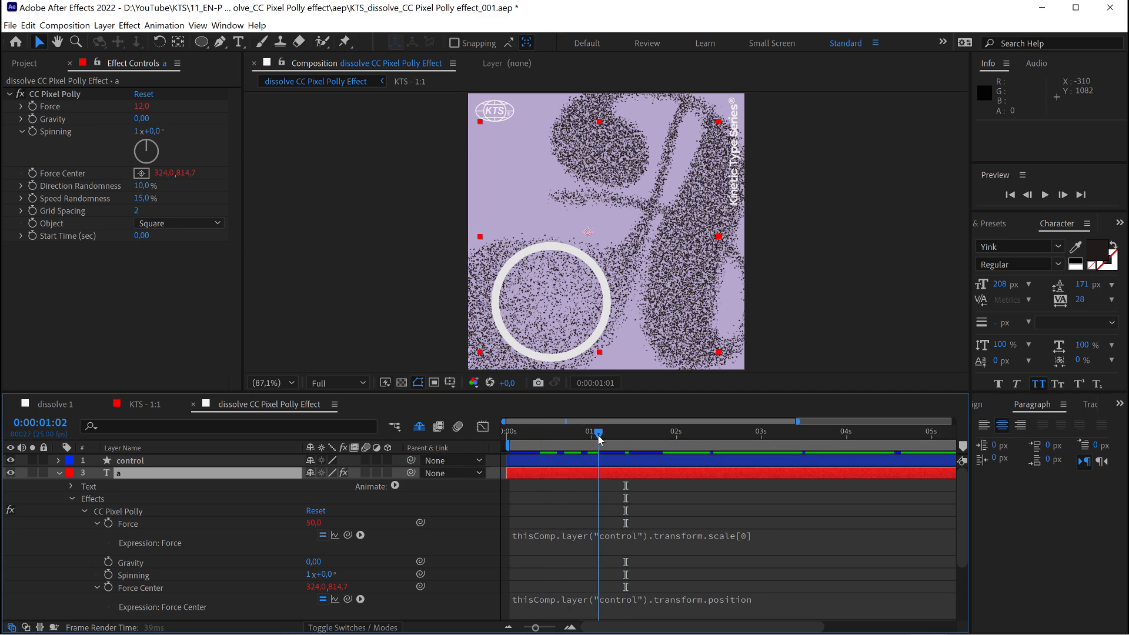
Step: Open the dissolve 1 composition and examine how its intensity Slider Control and control layer drive the CC Pixel Polly adjustment layer
click(54, 405)
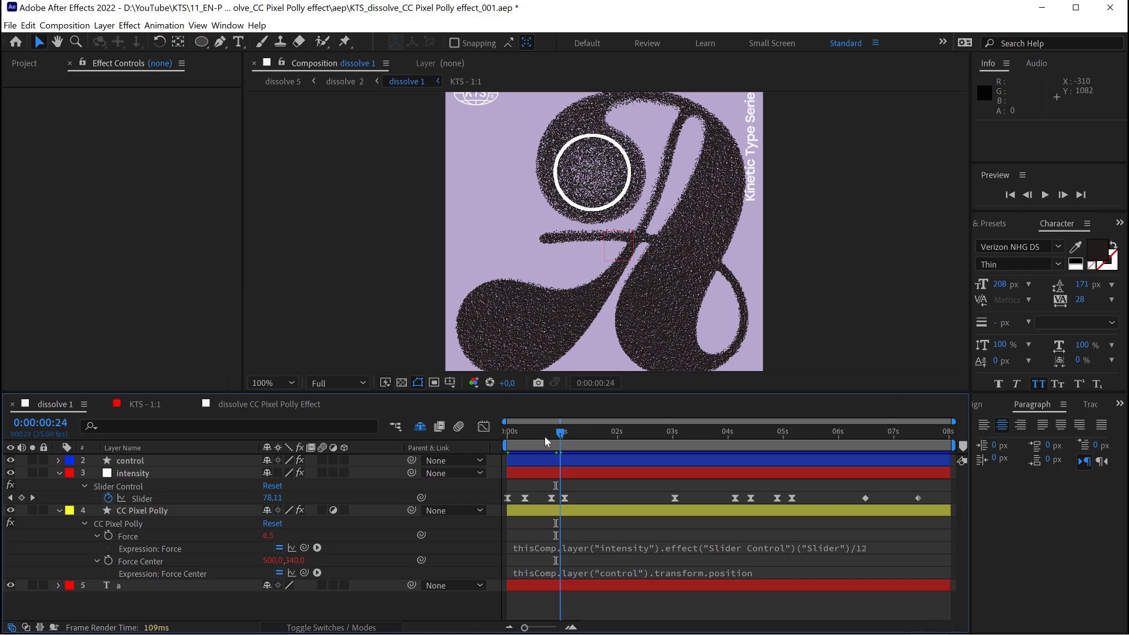
drag(545, 436, 605, 441)
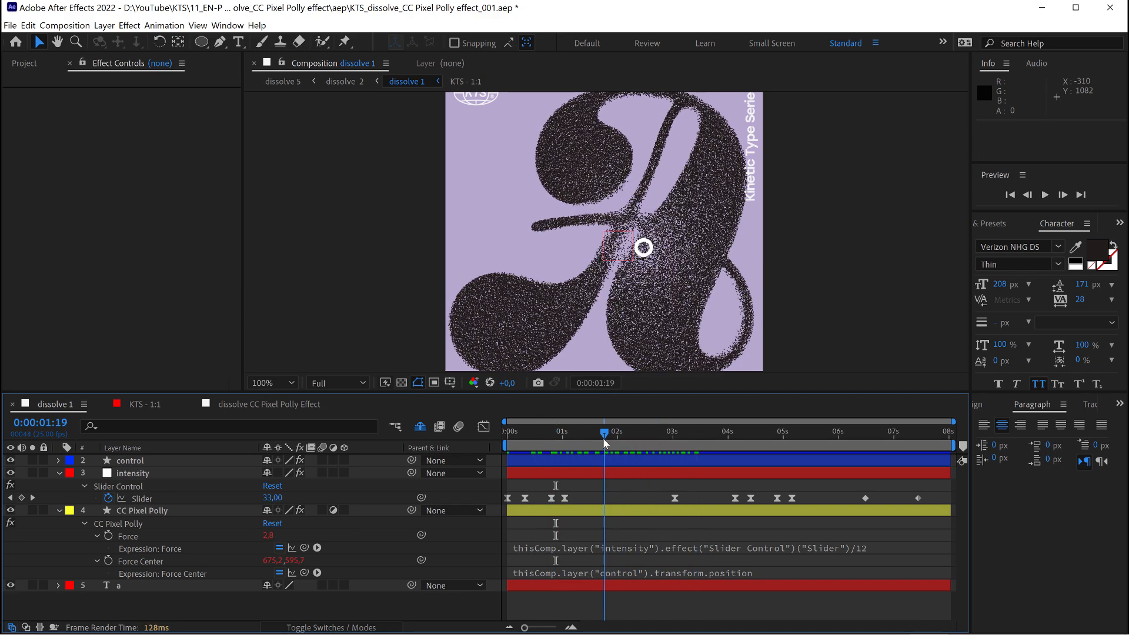
click(131, 476)
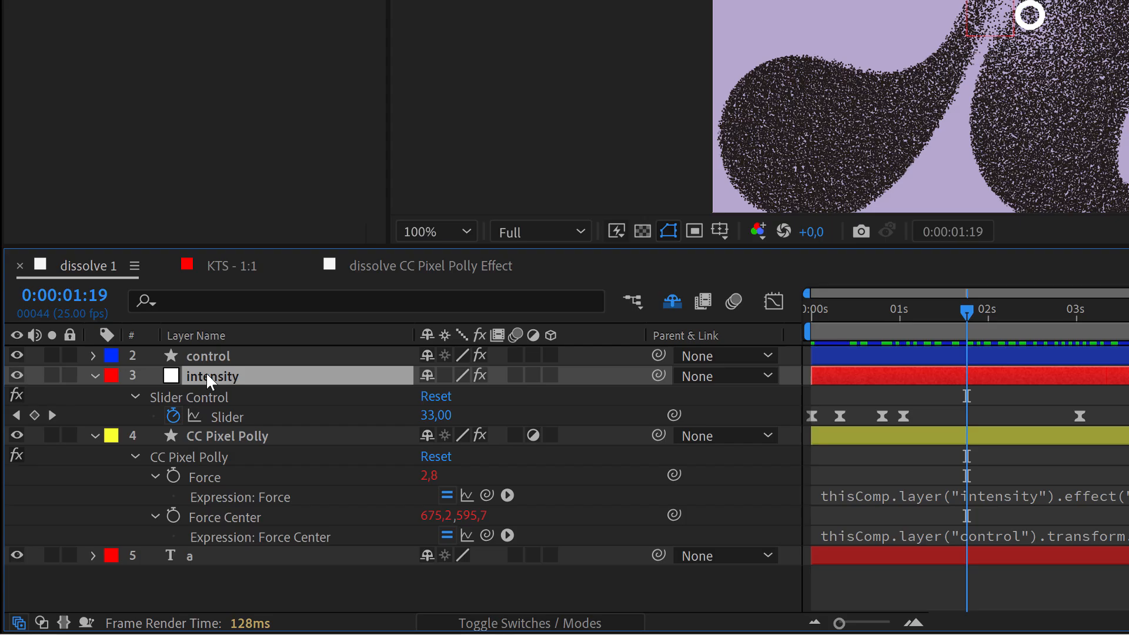
click(217, 436)
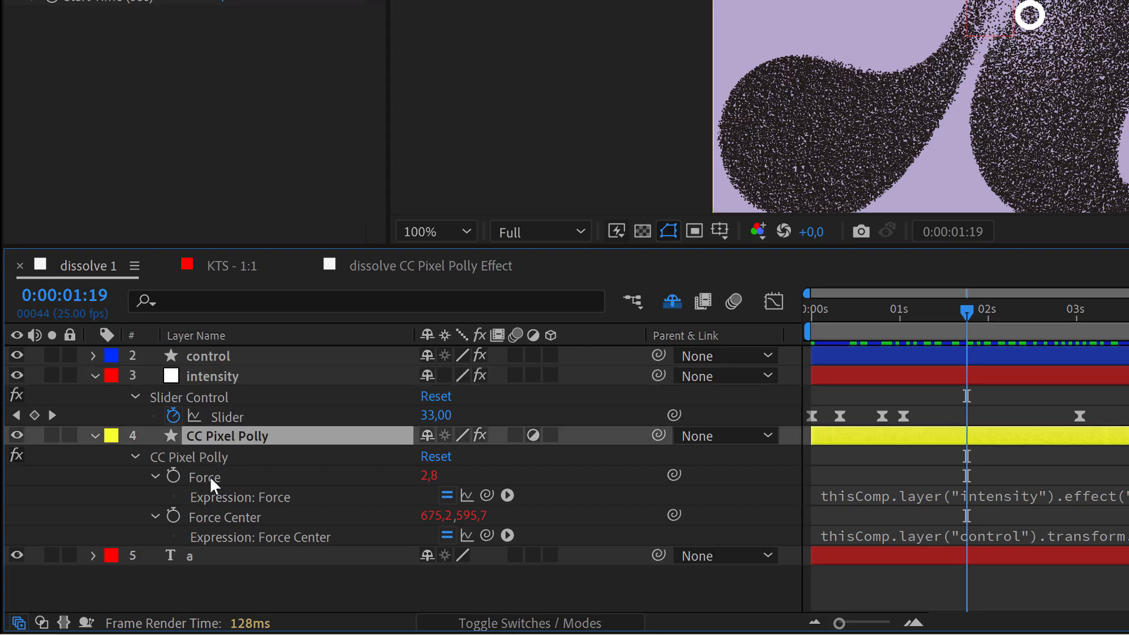
click(198, 377)
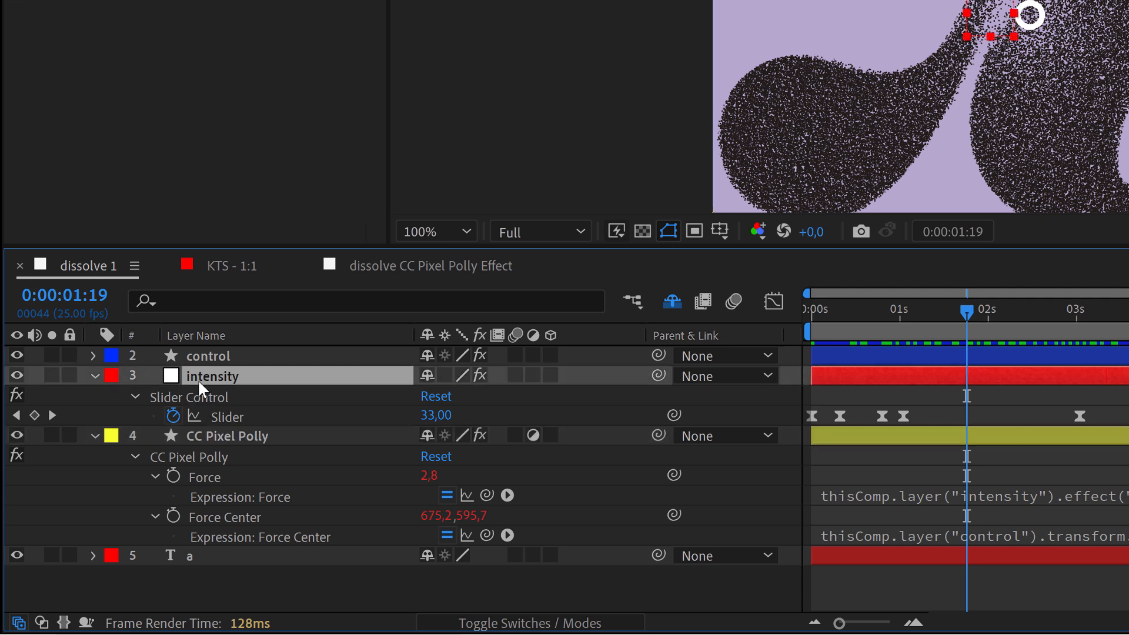
click(165, 400)
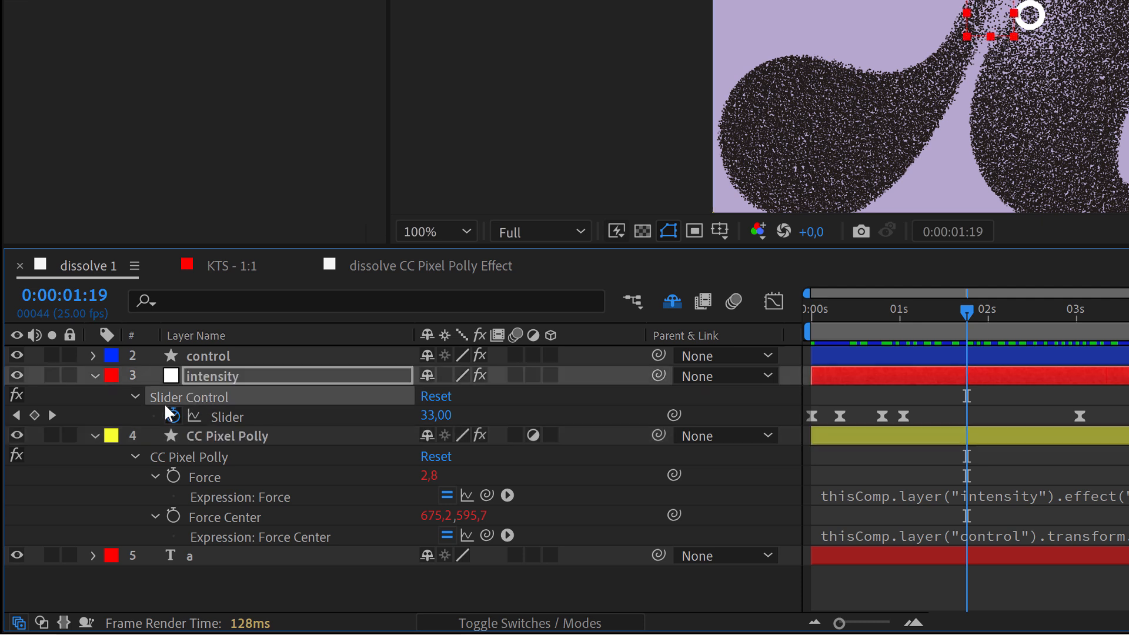
click(153, 357)
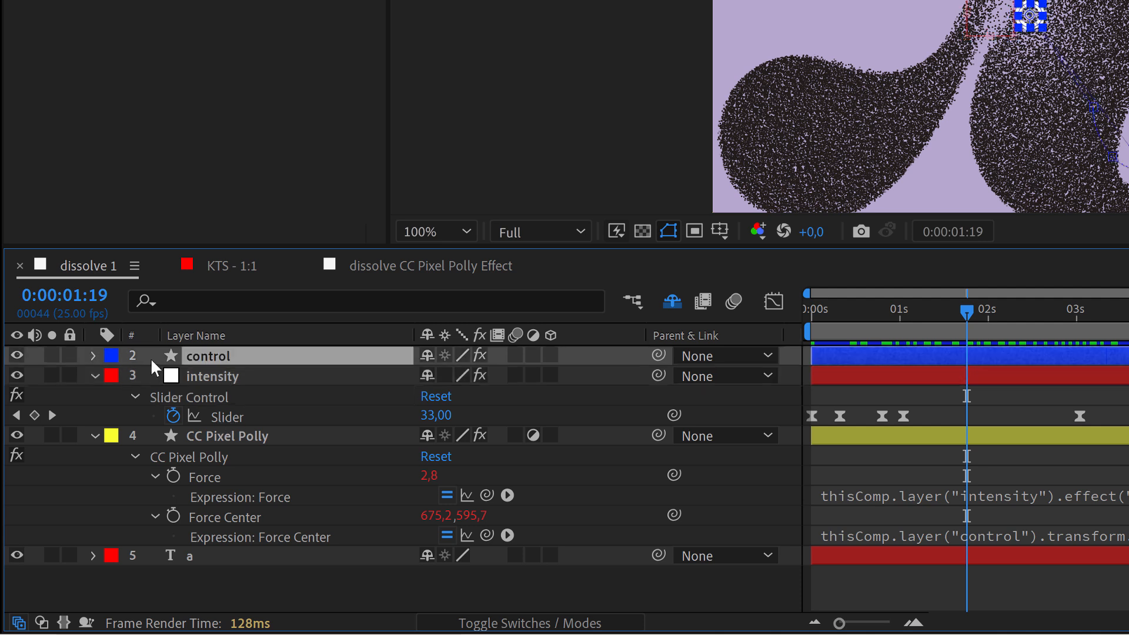
Step: Expand the control layer's ellipse stroke settings and examine the Stroke Width expression at different circle sizes
click(93, 355)
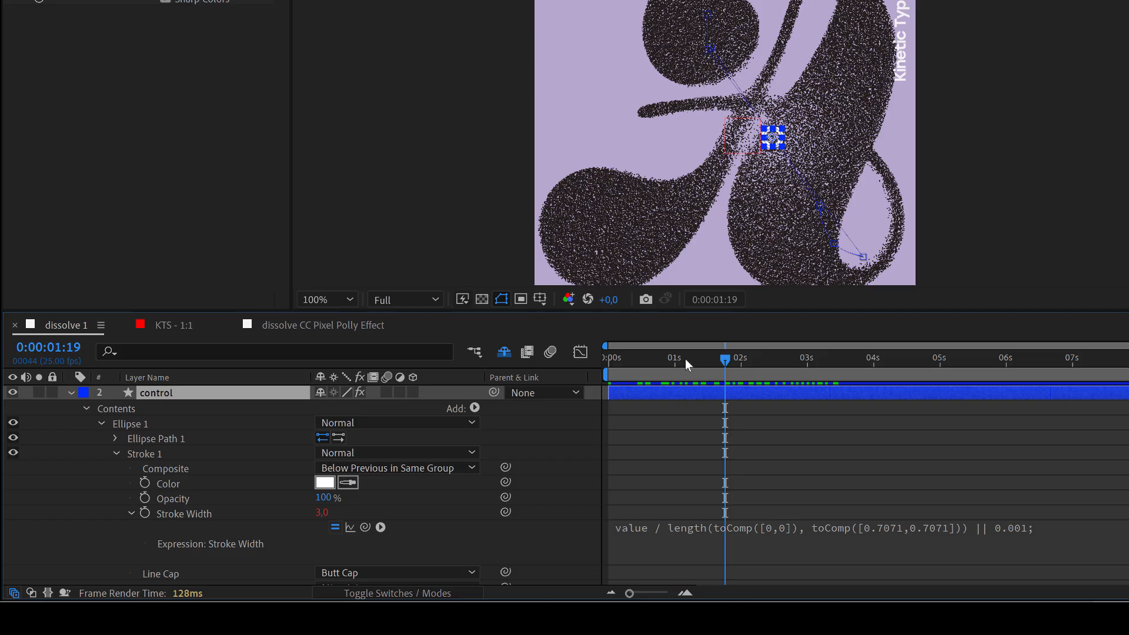
mouse_move(913, 310)
mouse_down()
mouse_move(858, 310)
mouse_move(915, 310)
mouse_up()
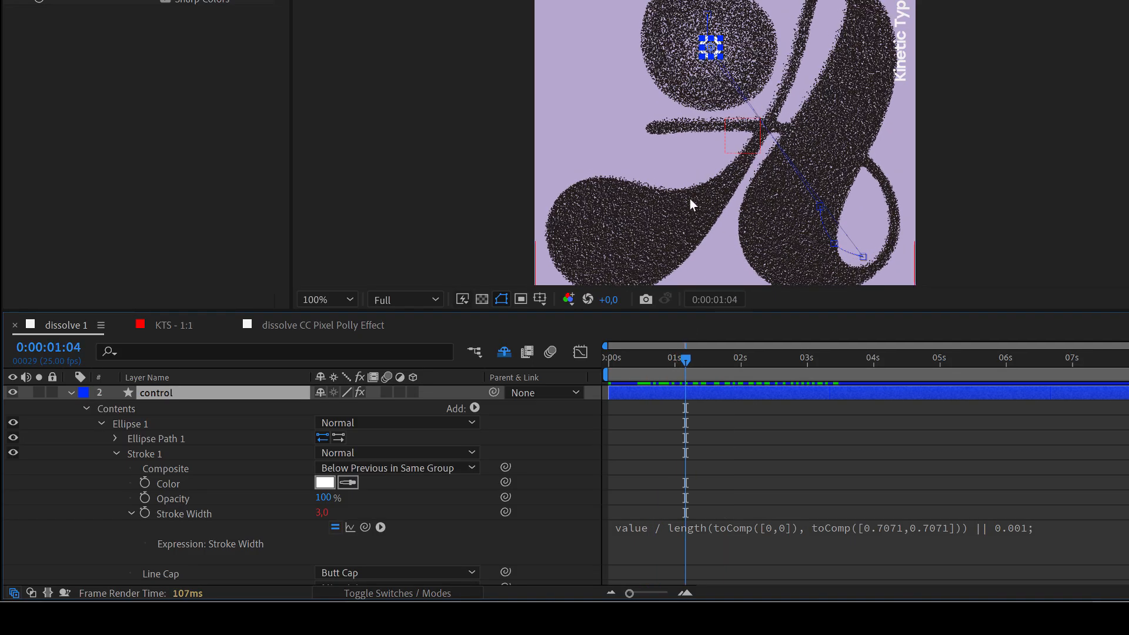
click(701, 542)
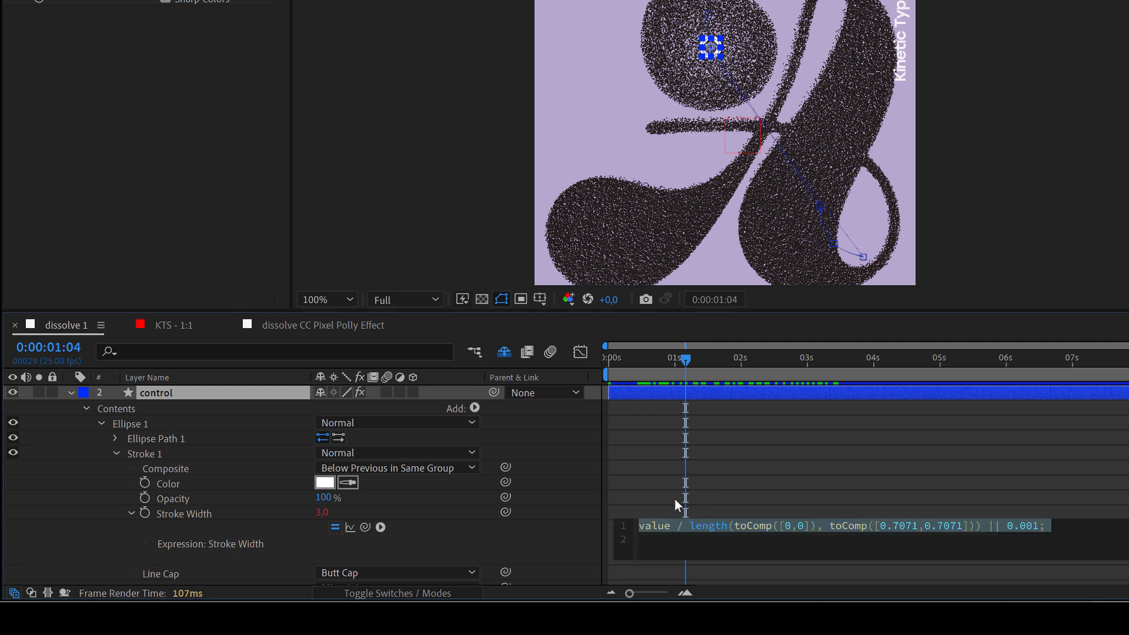
mouse_move(700, 360)
mouse_down()
mouse_move(781, 361)
mouse_move(658, 362)
mouse_up()
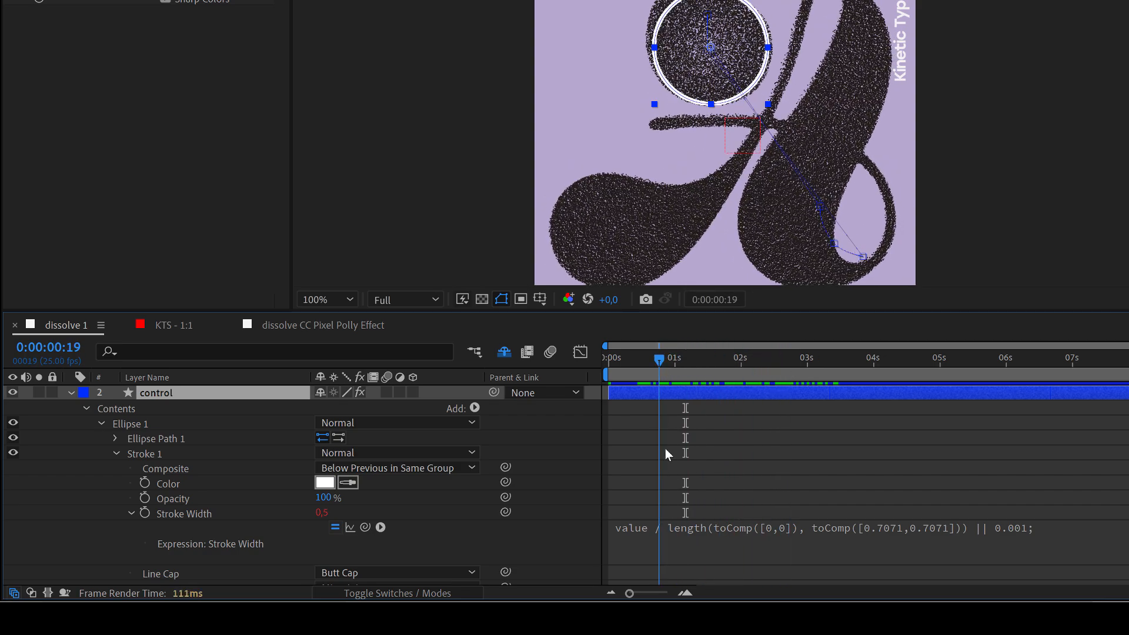
click(696, 528)
click(689, 490)
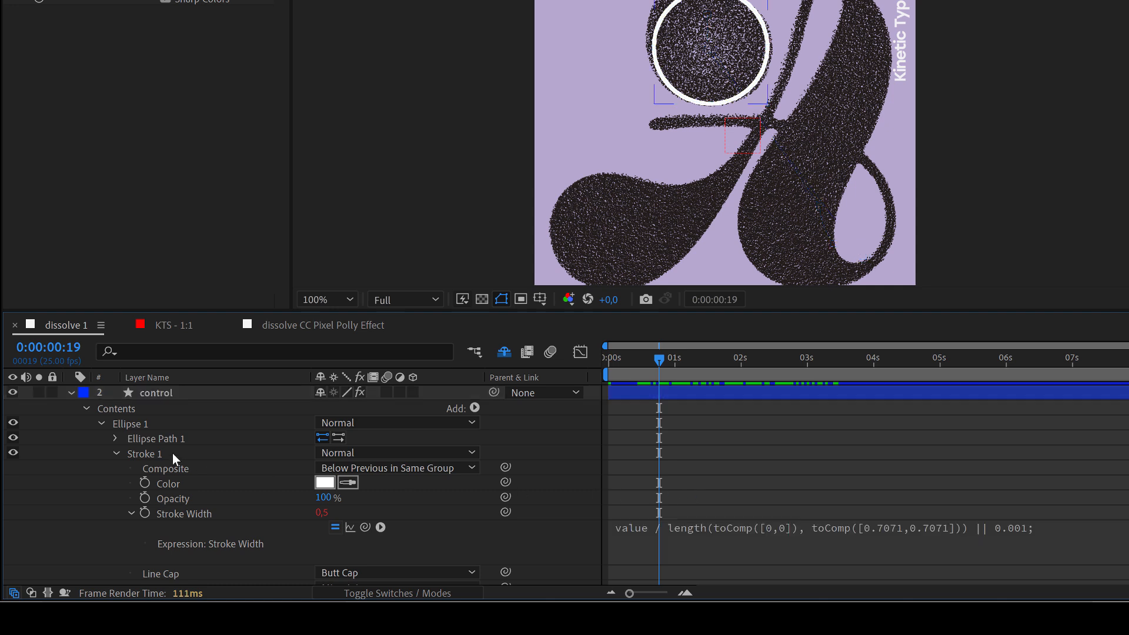
Step: Collapse the control layer's contents, reveal its Position keyframes and scrub through the circle's movement
click(72, 392)
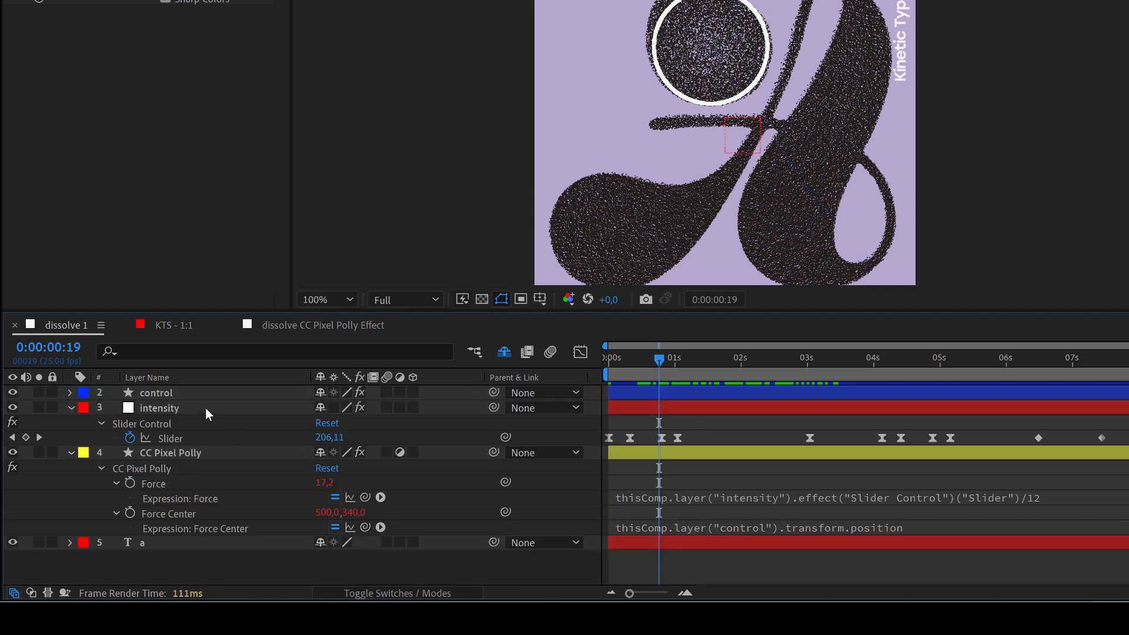
click(183, 410)
click(640, 392)
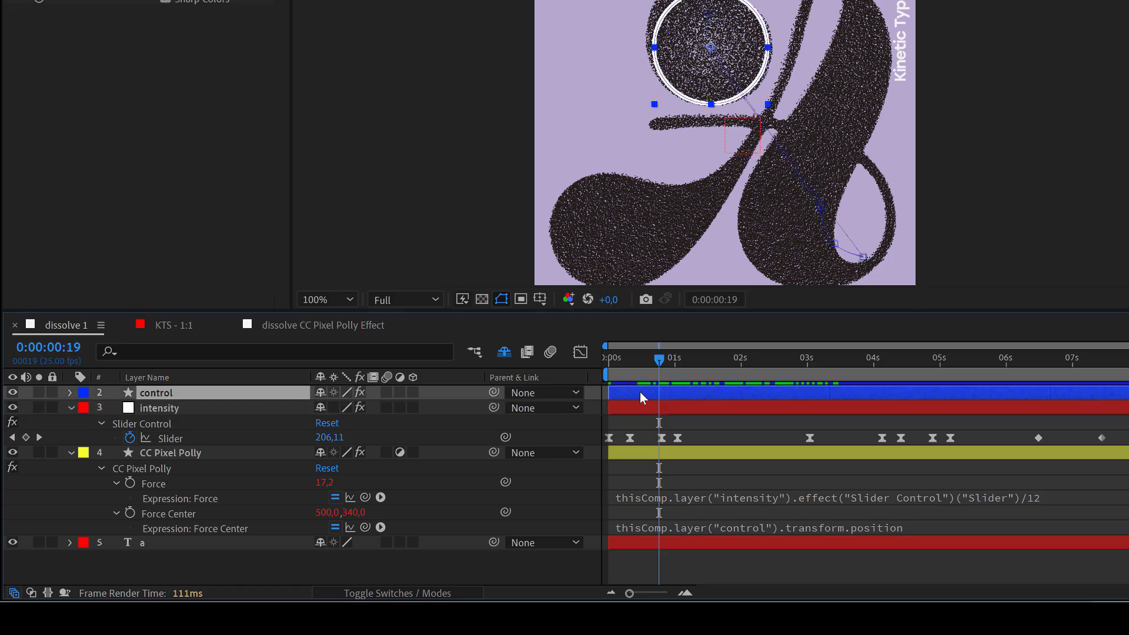
key(p)
drag(693, 358, 717, 362)
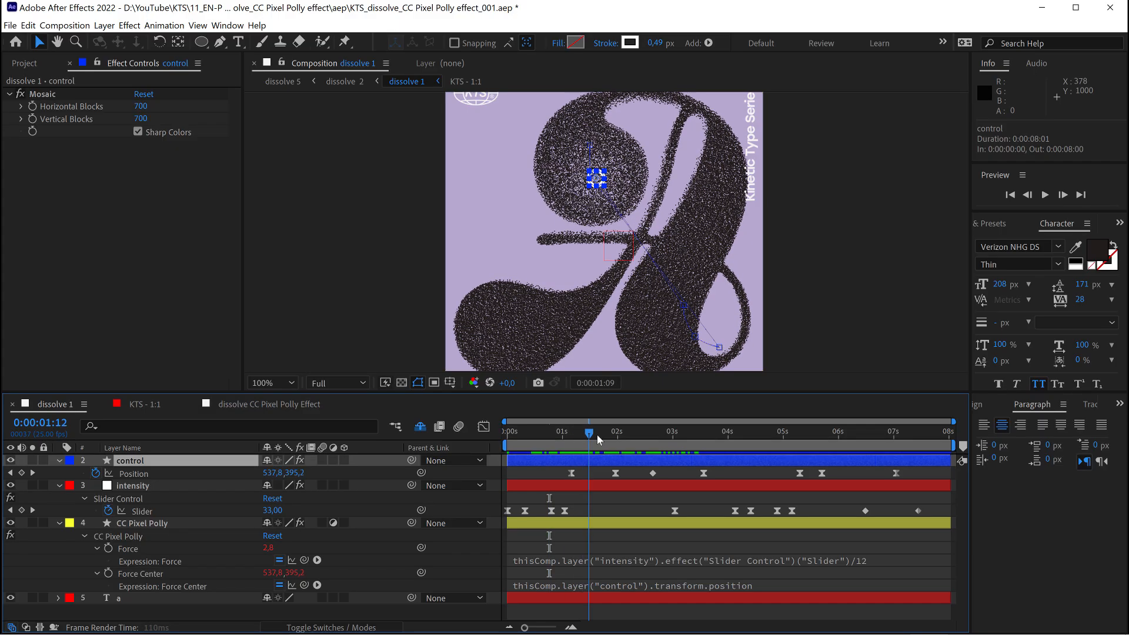
mouse_move(598, 435)
mouse_down()
mouse_move(746, 443)
mouse_move(532, 447)
mouse_move(598, 446)
mouse_up()
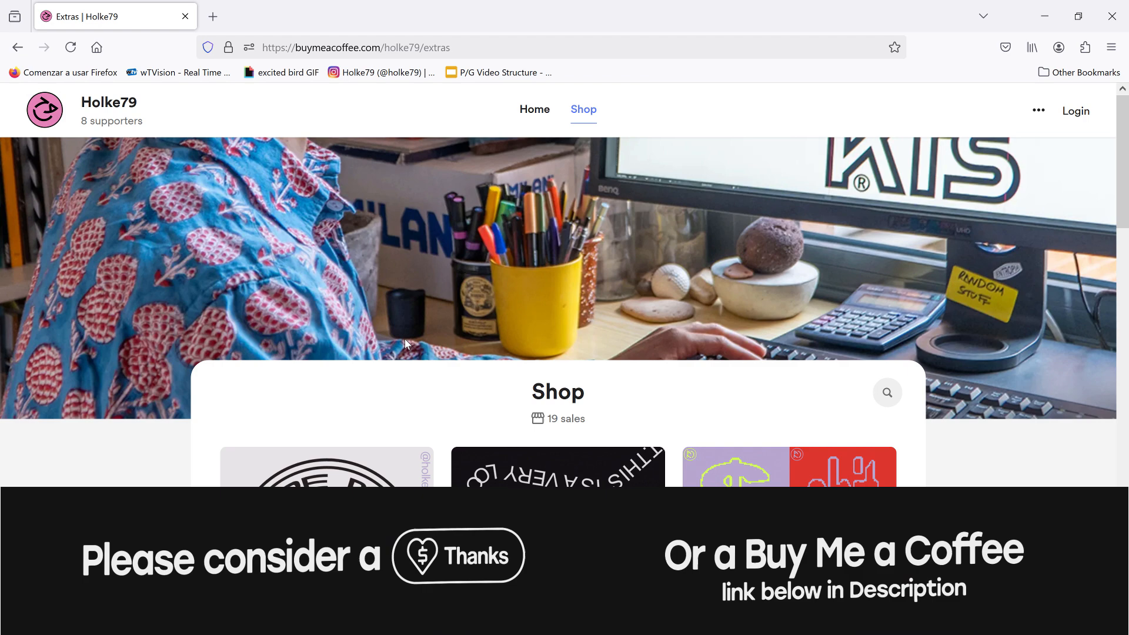
Step: Switch to the browser and look through the project files offered in the Buy Me a Coffee shop
scroll(406, 344, down, 2)
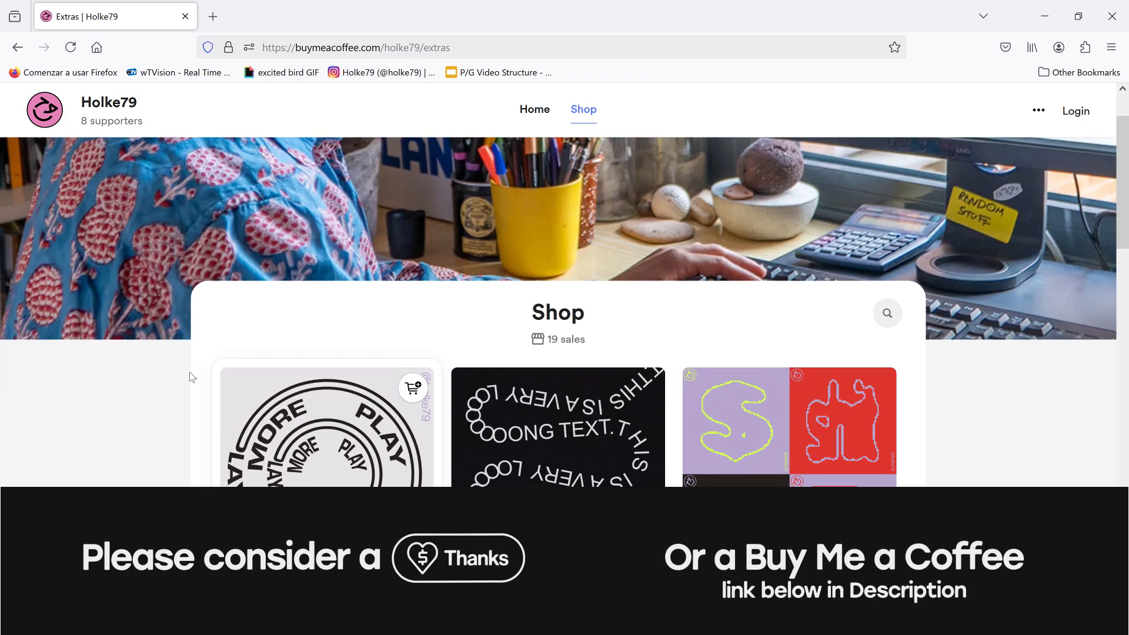
scroll(268, 361, down, 4)
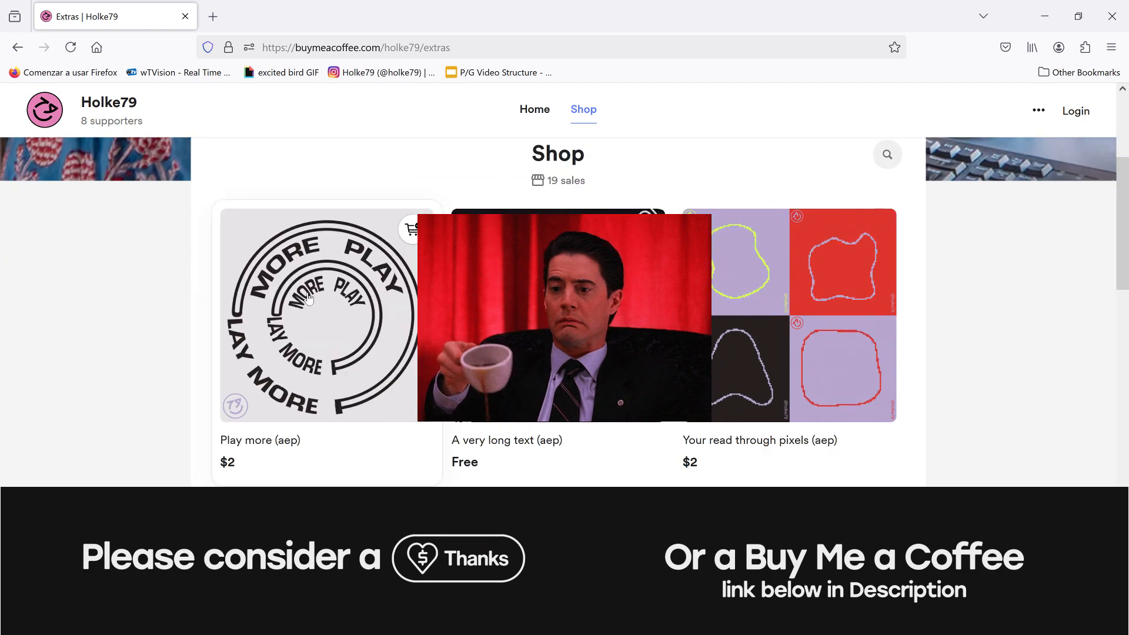
scroll(274, 332, down, 2)
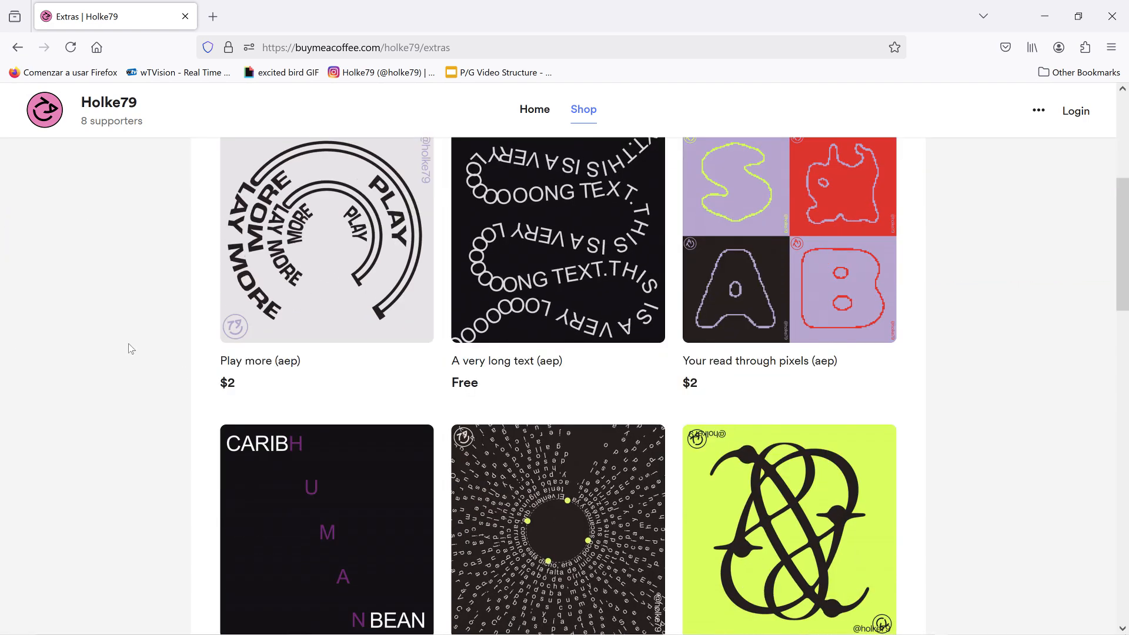
scroll(542, 366, down, 2)
scroll(579, 355, down, 5)
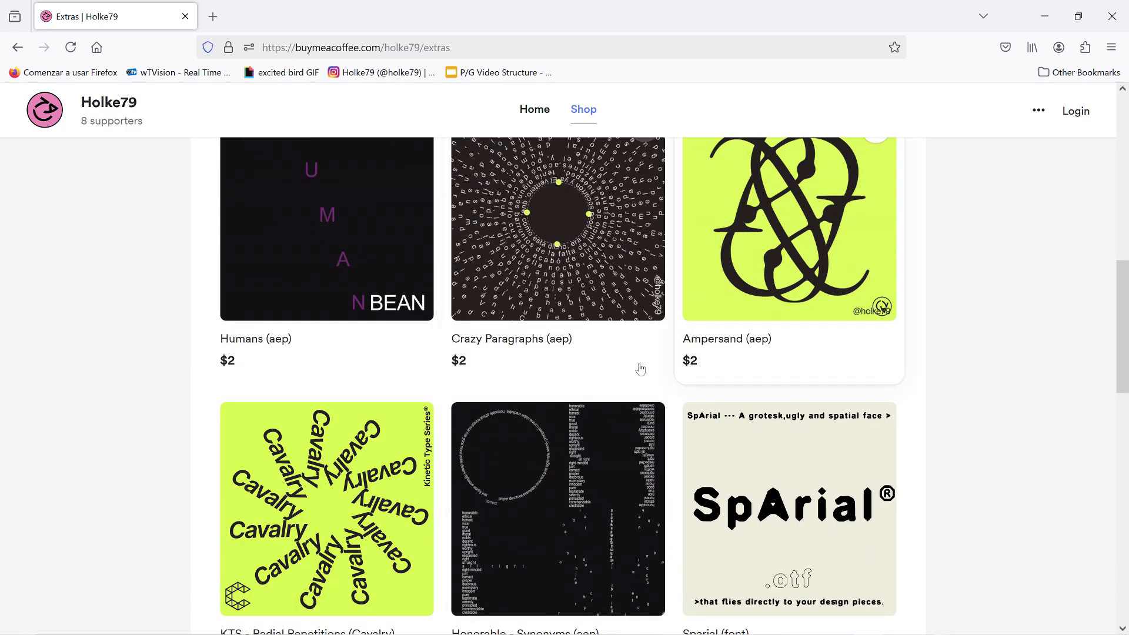
scroll(481, 347, up, 5)
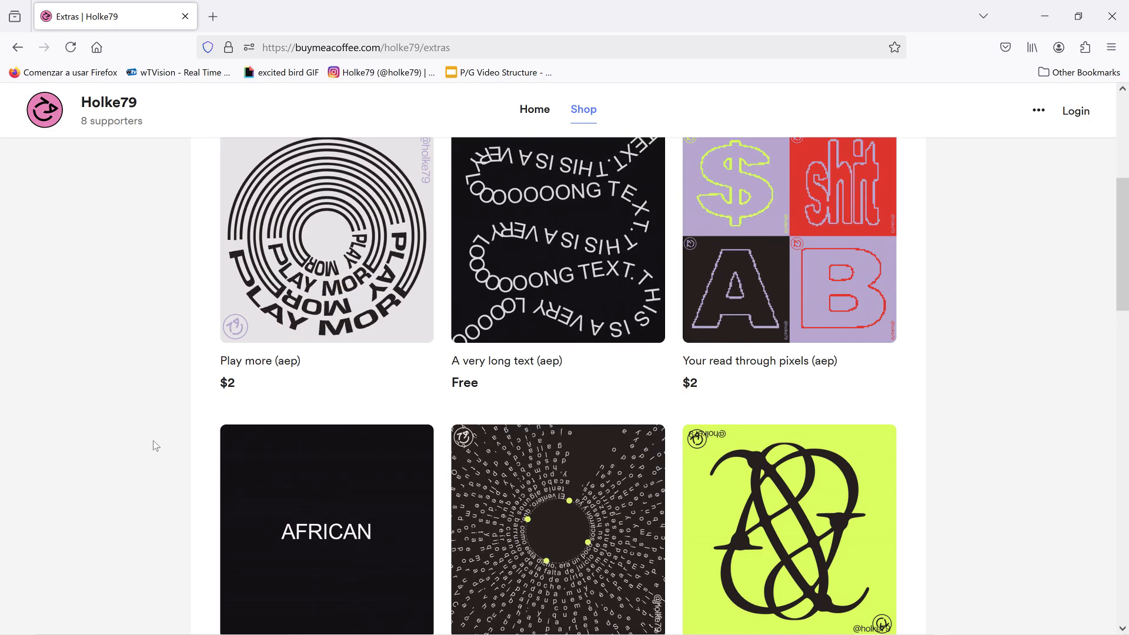
Step: Open the creator's bookmarked Instagram profile and view the latest posts
click(357, 74)
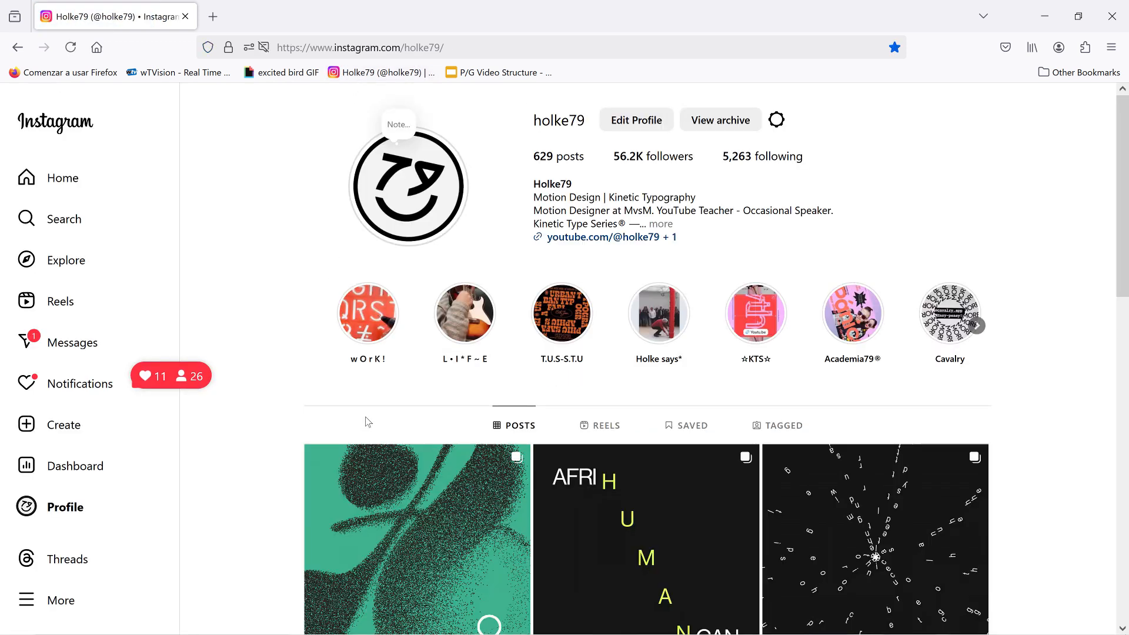
scroll(368, 421, down, 1)
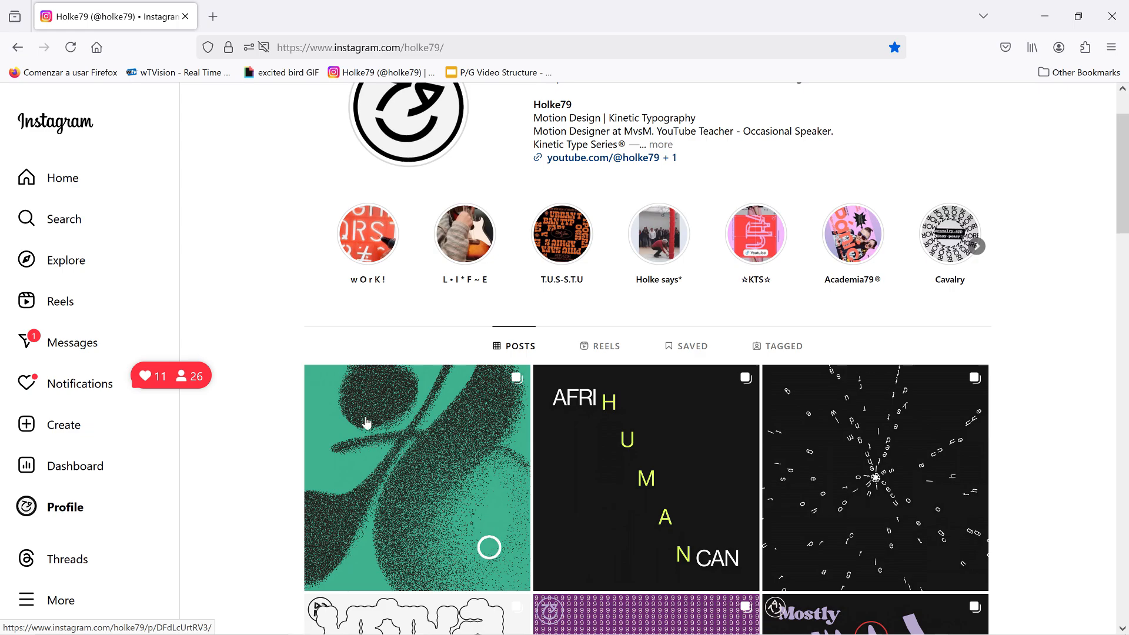